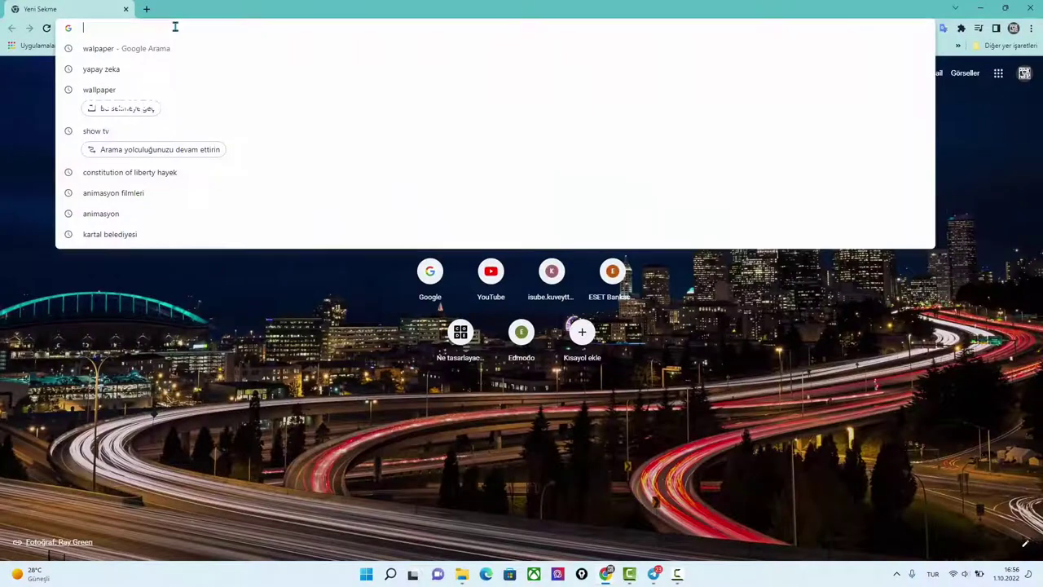
- Open unrealengine.com and go to its Unreal Engine download page
text(unrealengine.com)
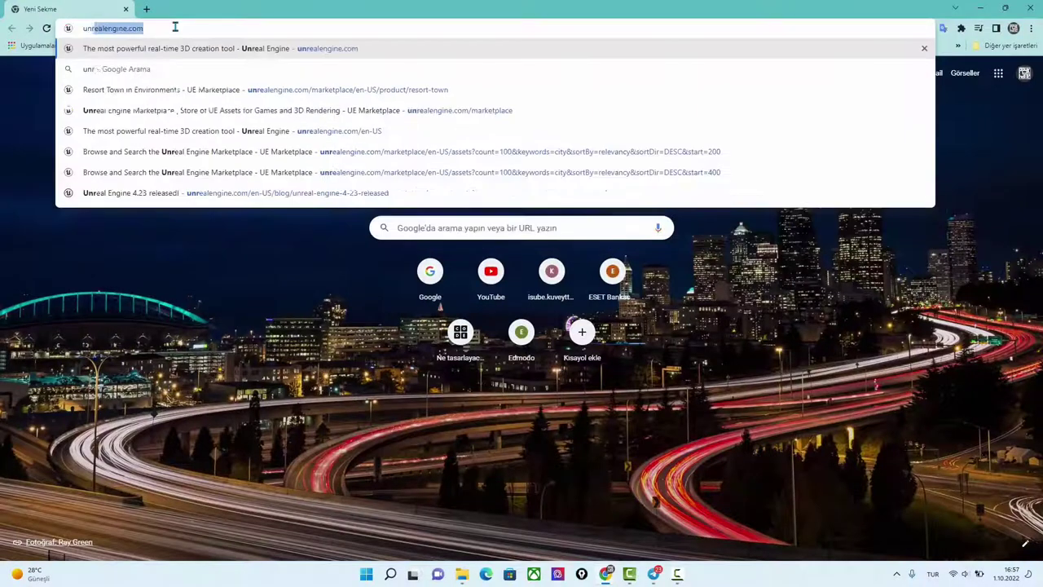
key(Return)
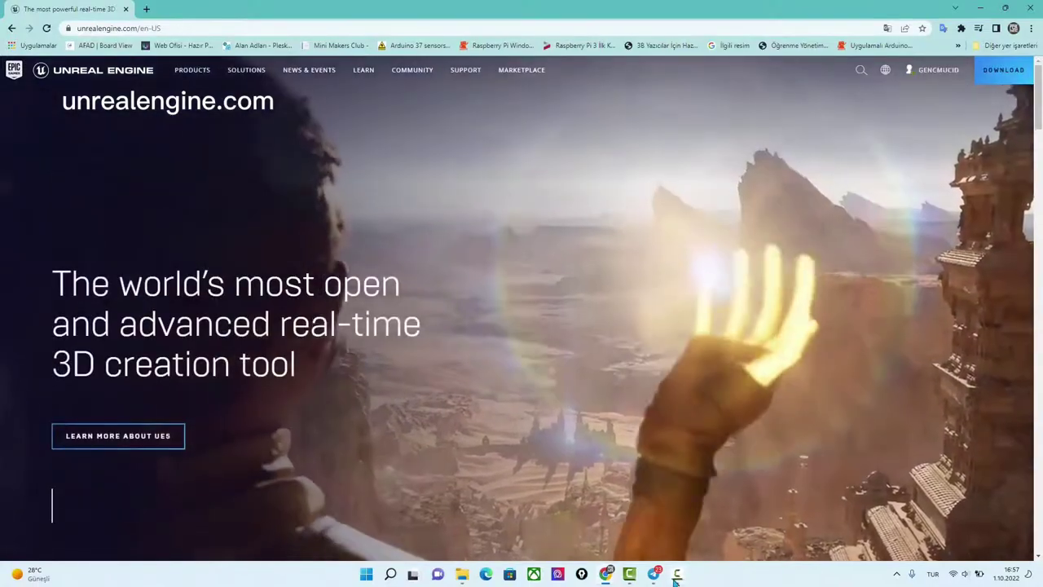
click(675, 576)
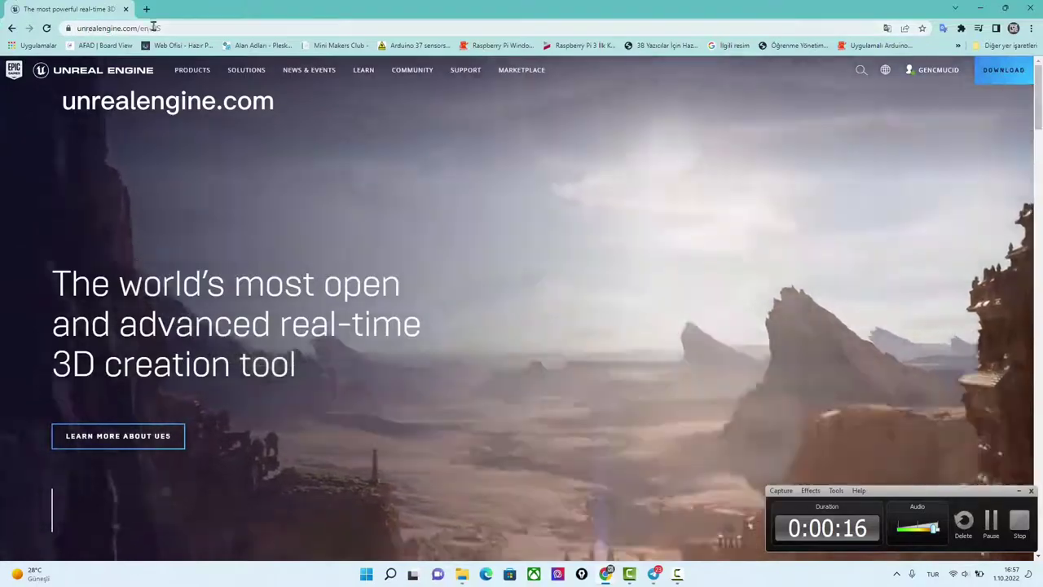
drag(120, 28, 180, 28)
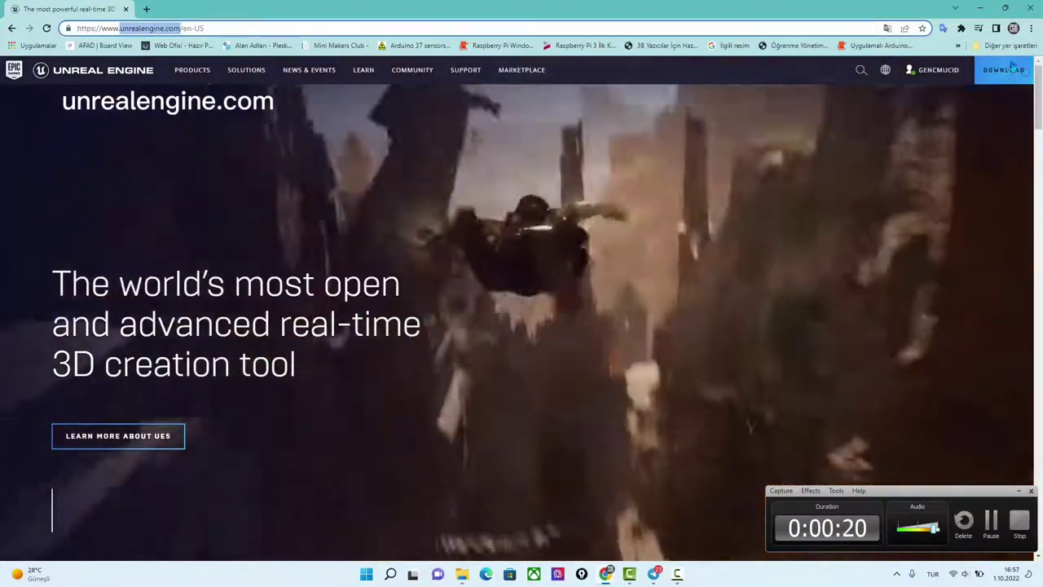
click(1013, 66)
- Start downloading the Epic Games Launcher installer, pause it, and minimize Chrome
scroll(481, 258, down, 2)
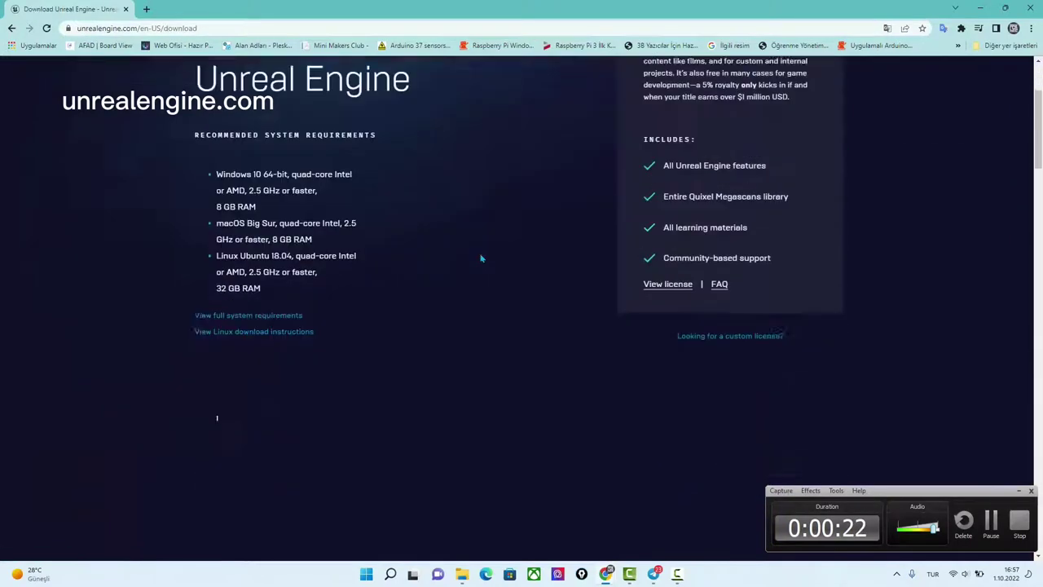
scroll(480, 258, down, 3)
scroll(476, 266, down, 2)
click(346, 312)
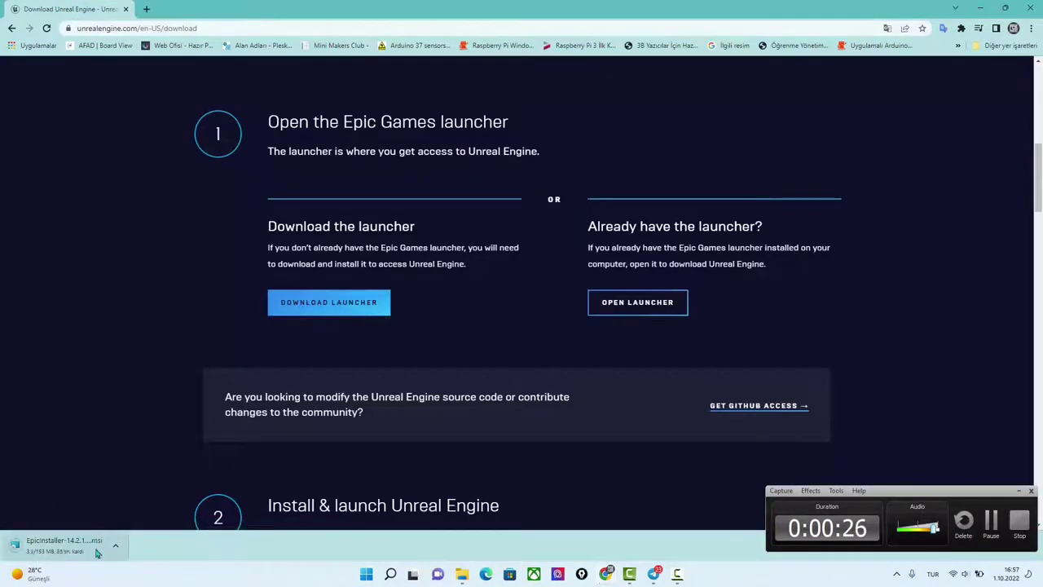
click(115, 545)
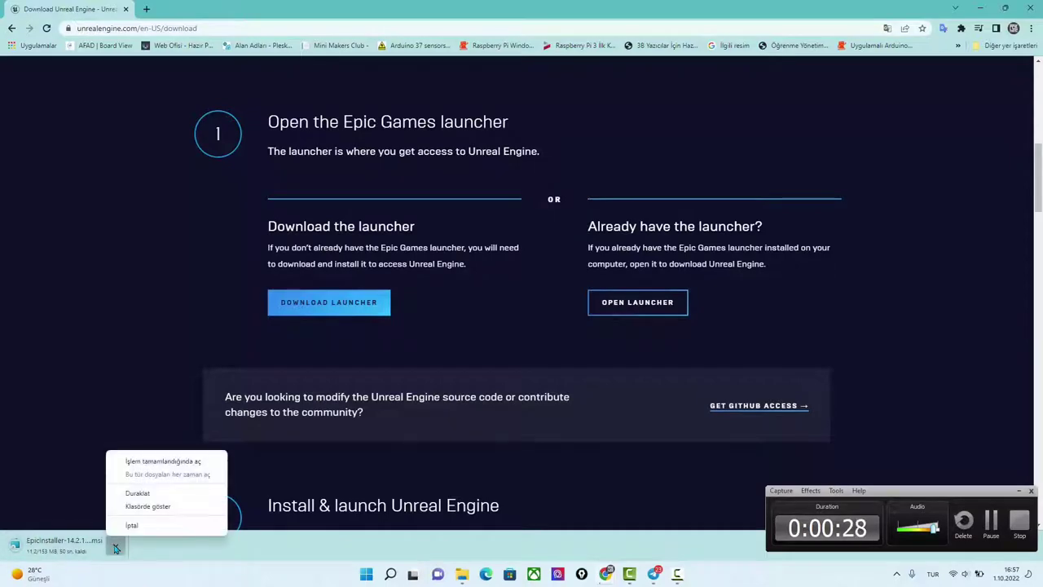
click(141, 494)
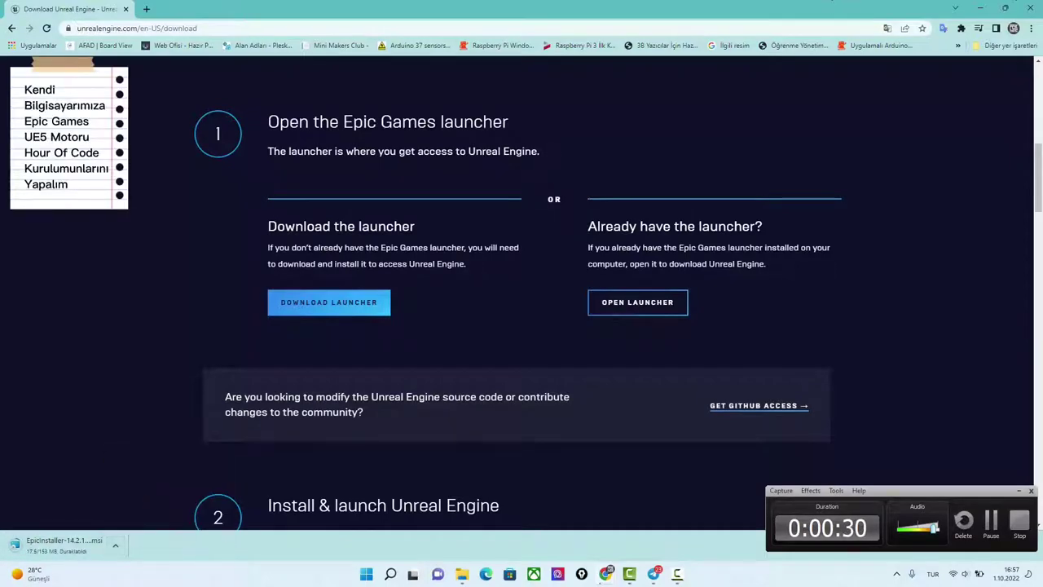
click(980, 8)
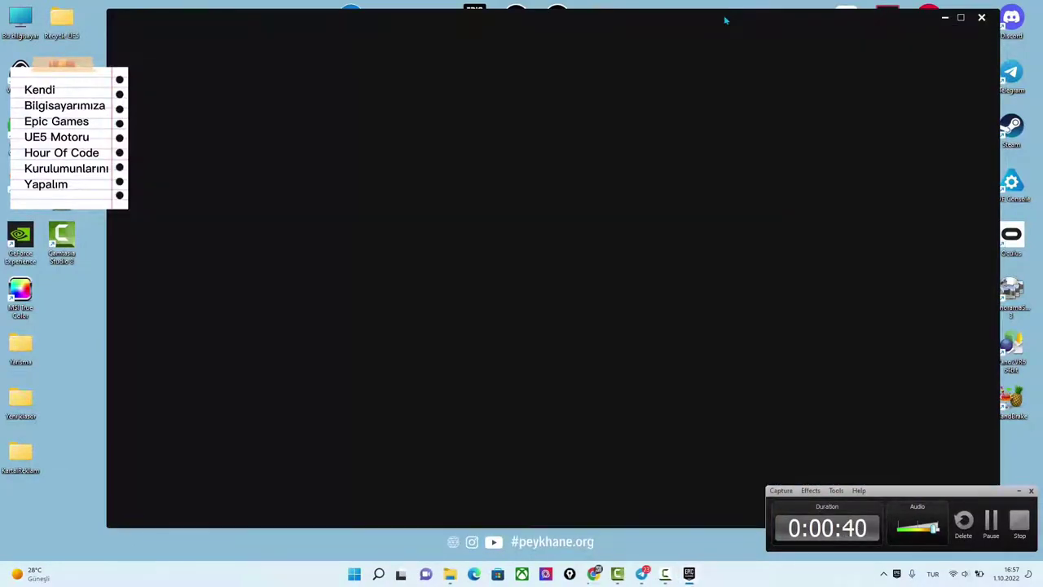
- In Kütüphane, add an engine slot kept at version 4.26.2 and start its install
drag(727, 18, 676, 26)
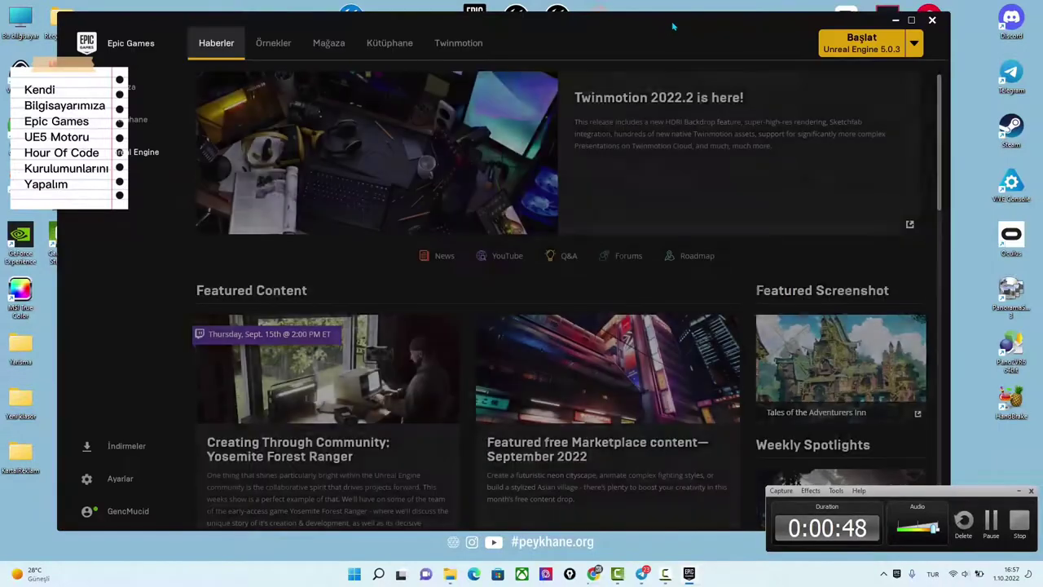
click(374, 46)
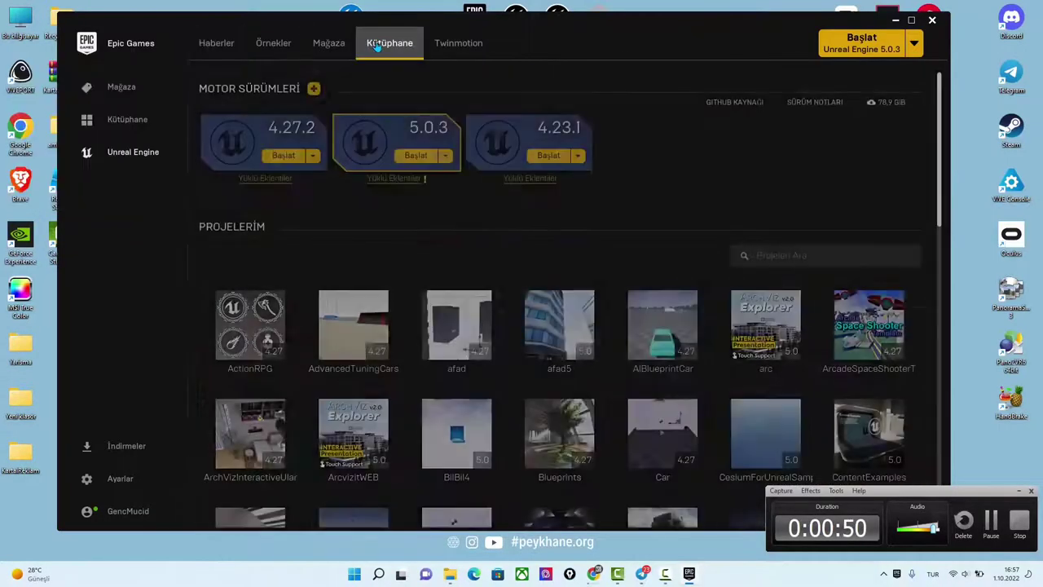
click(314, 89)
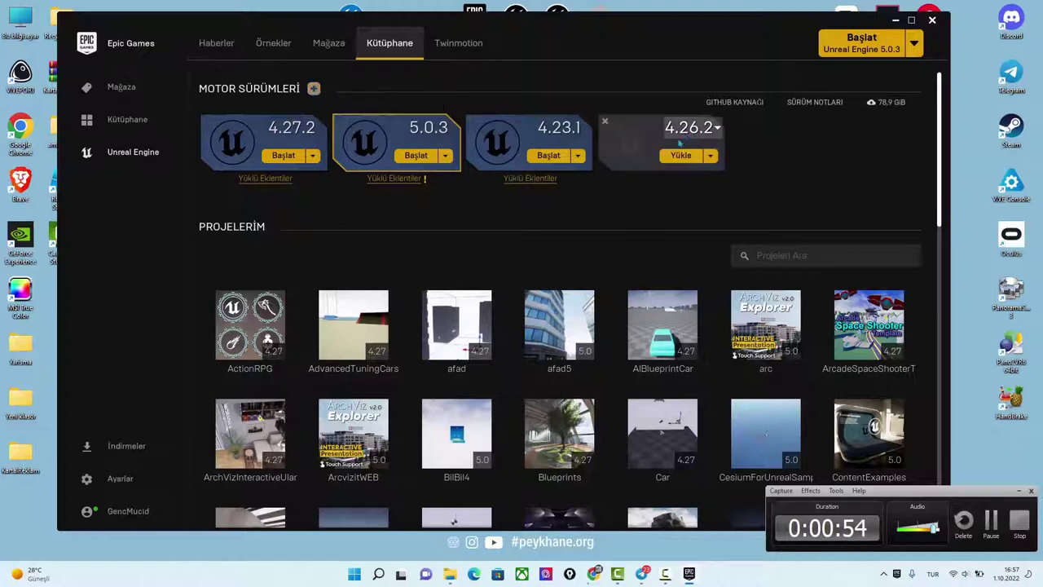
click(711, 157)
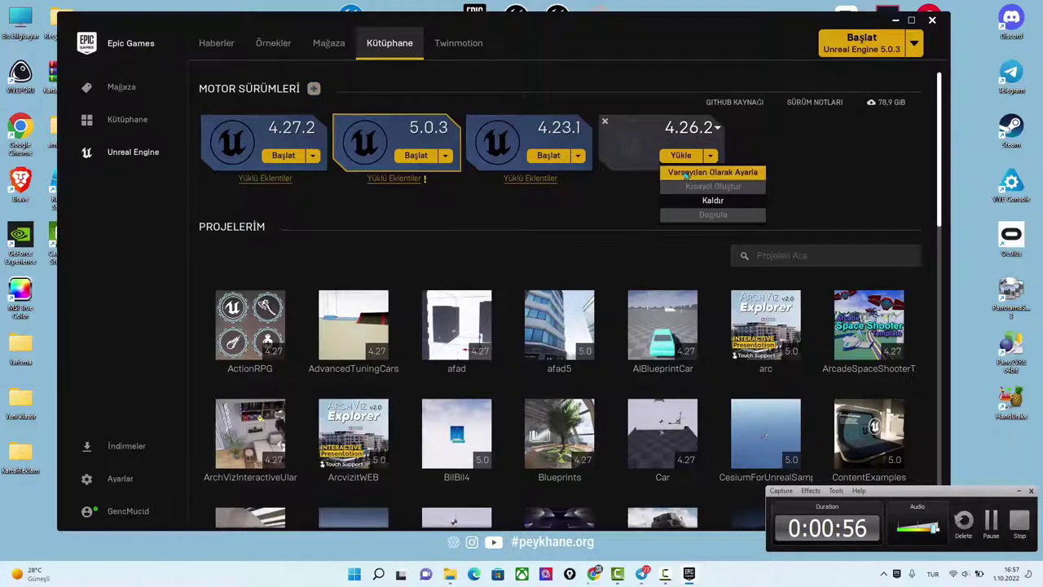
click(717, 129)
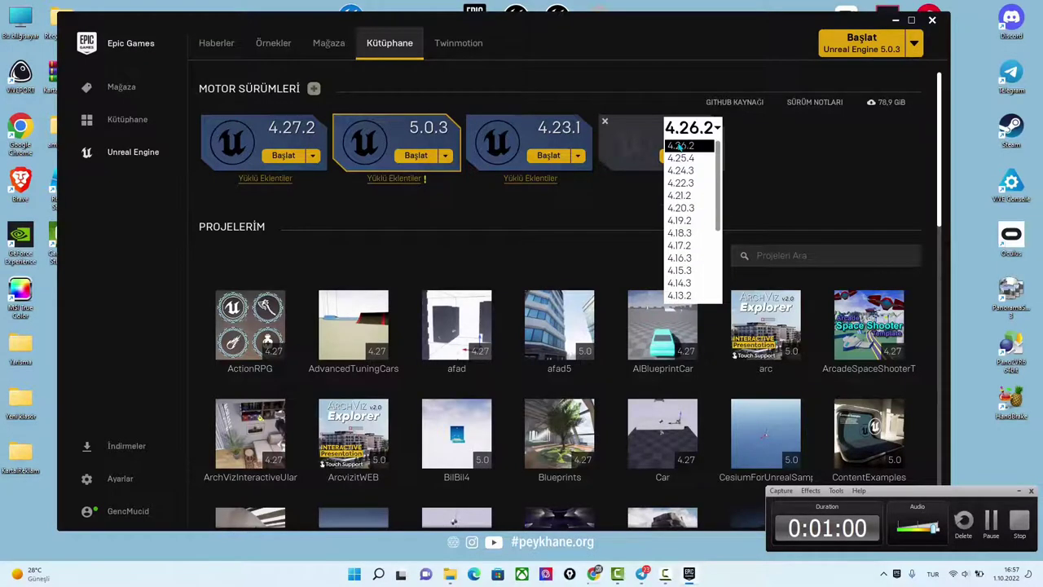
click(600, 210)
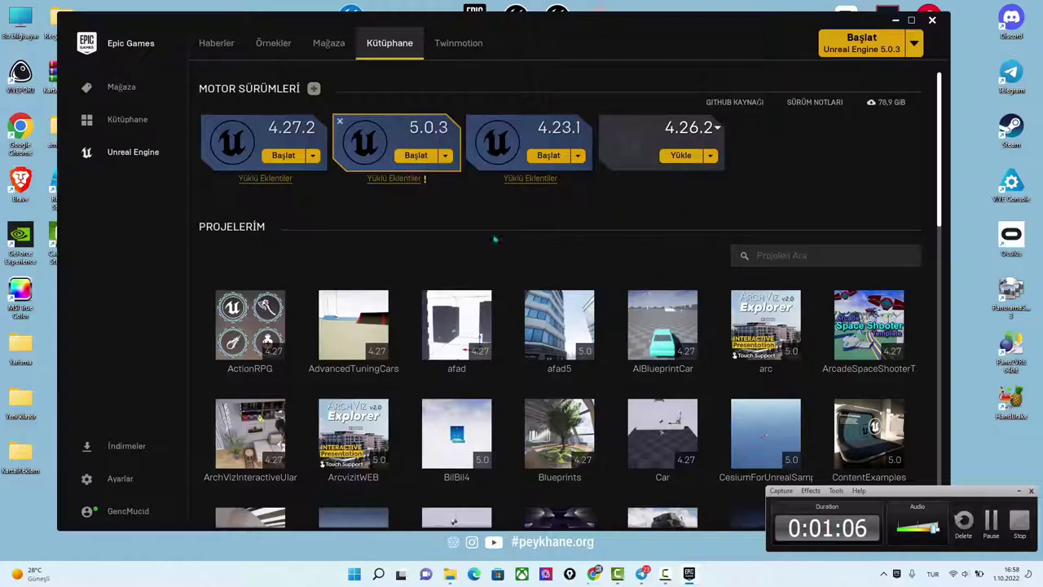
click(710, 155)
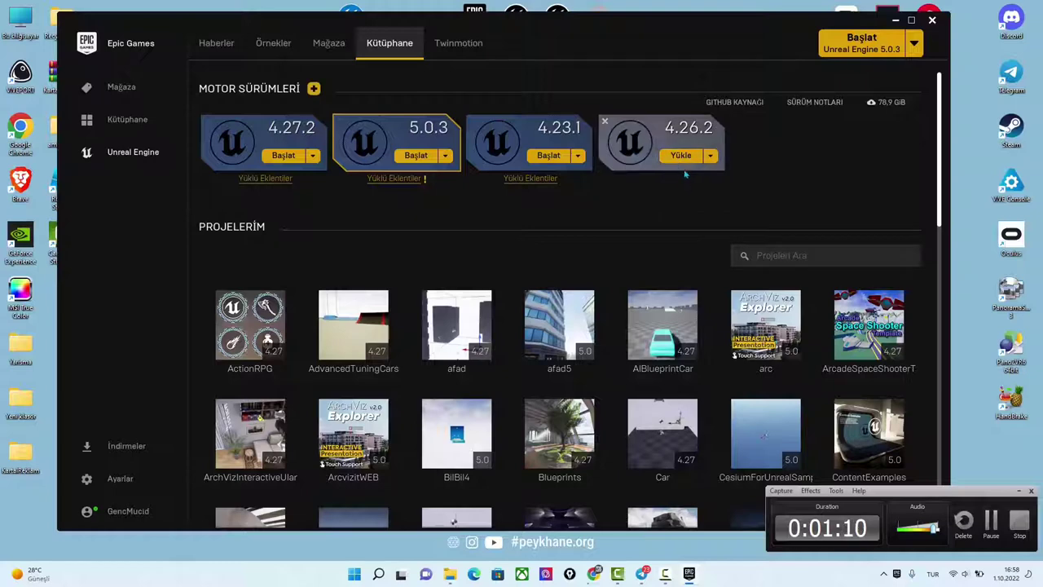
click(682, 158)
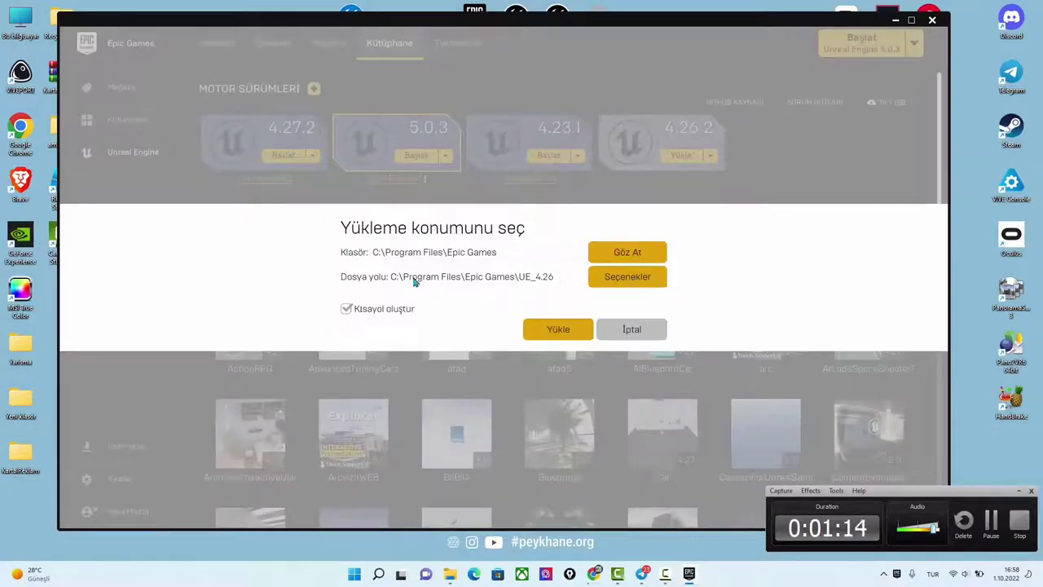
- Untick the Linux, IOS and Android target platforms for 4.26.2 and apply
click(660, 279)
scroll(630, 216, down, 2)
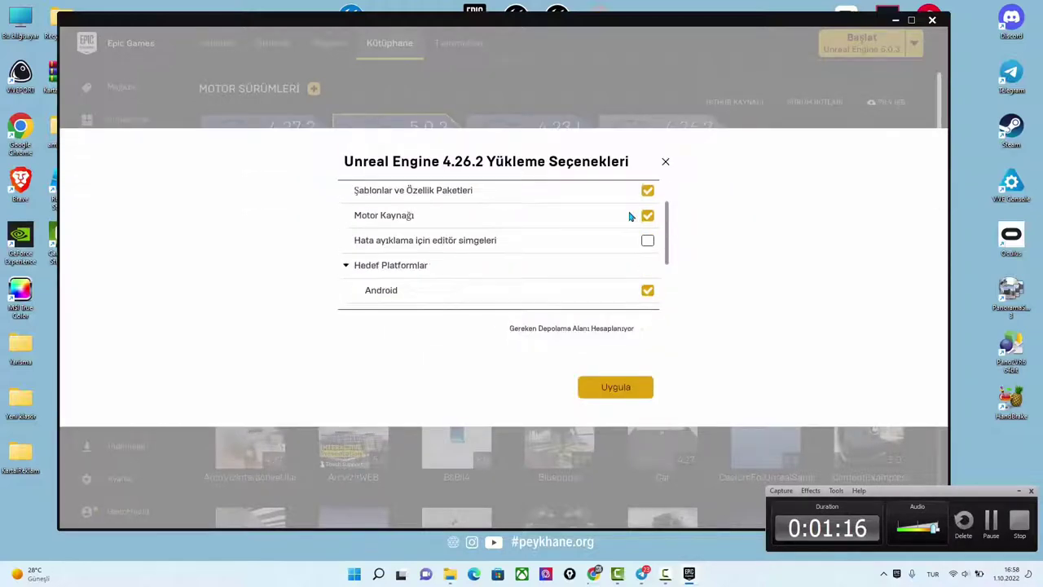
scroll(630, 216, down, 2)
scroll(631, 244, down, 4)
click(647, 246)
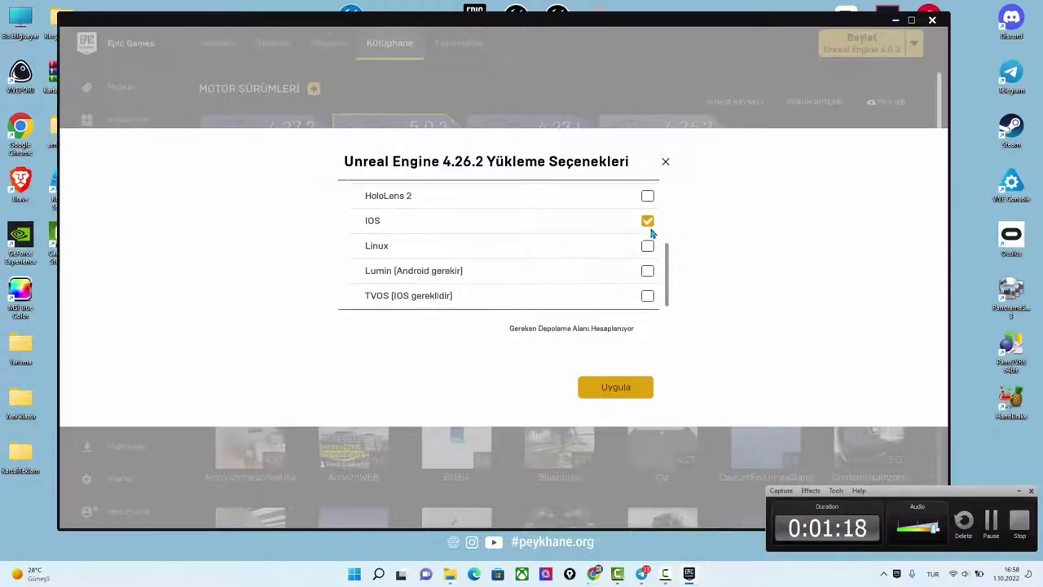
click(647, 221)
scroll(608, 260, up, 1)
click(647, 207)
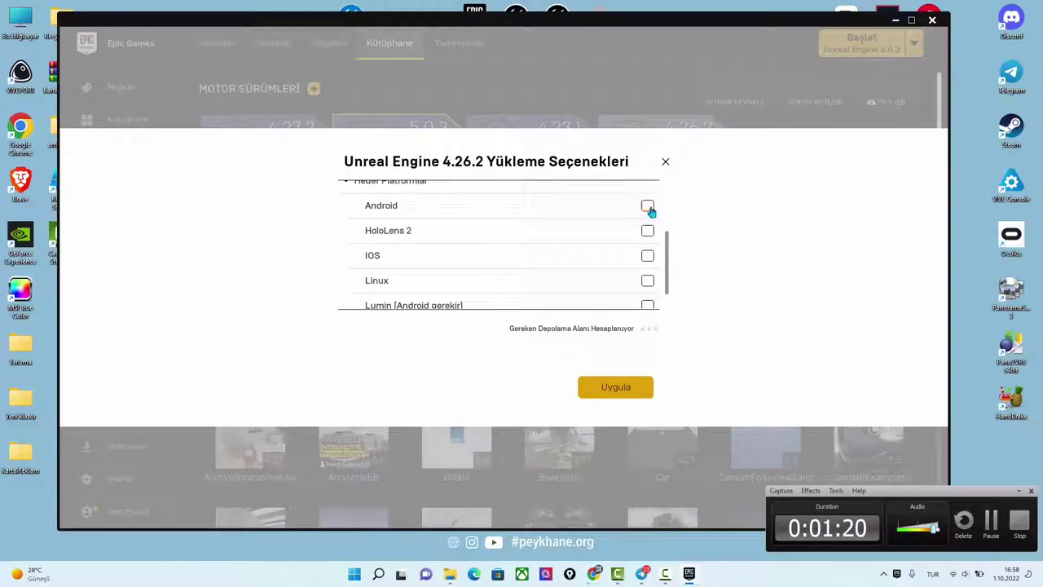
scroll(629, 268, up, 1)
scroll(628, 268, up, 3)
scroll(630, 267, up, 2)
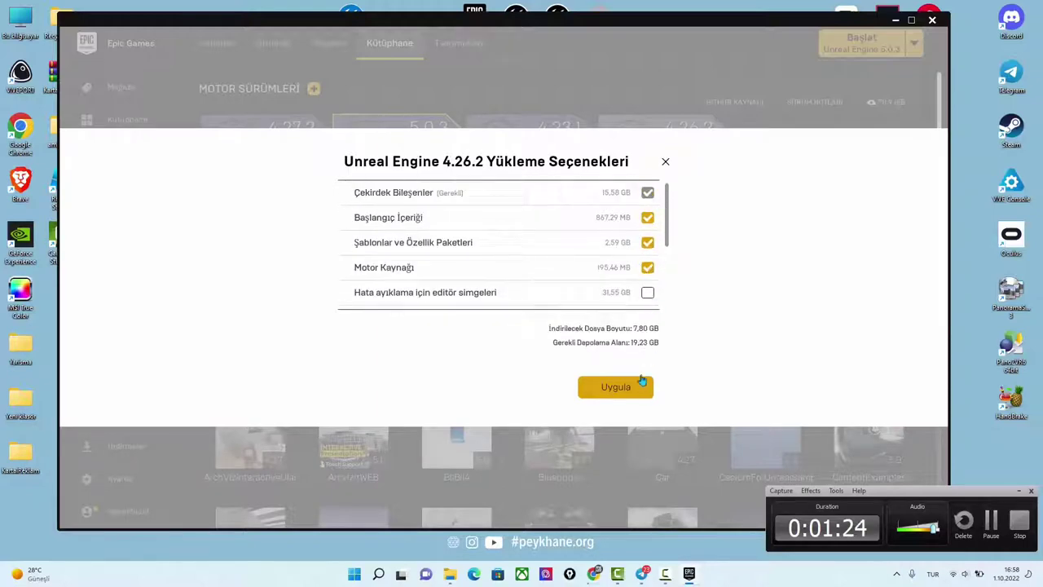
click(666, 164)
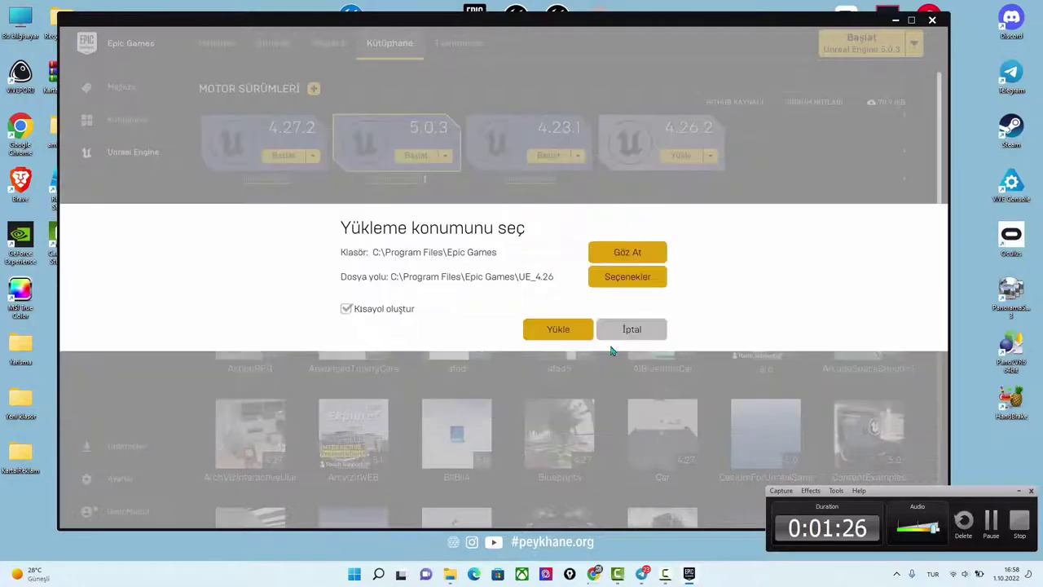
- Cancel the 4.26.2 install and review then close the 5.0.3 installation options
click(648, 330)
click(446, 158)
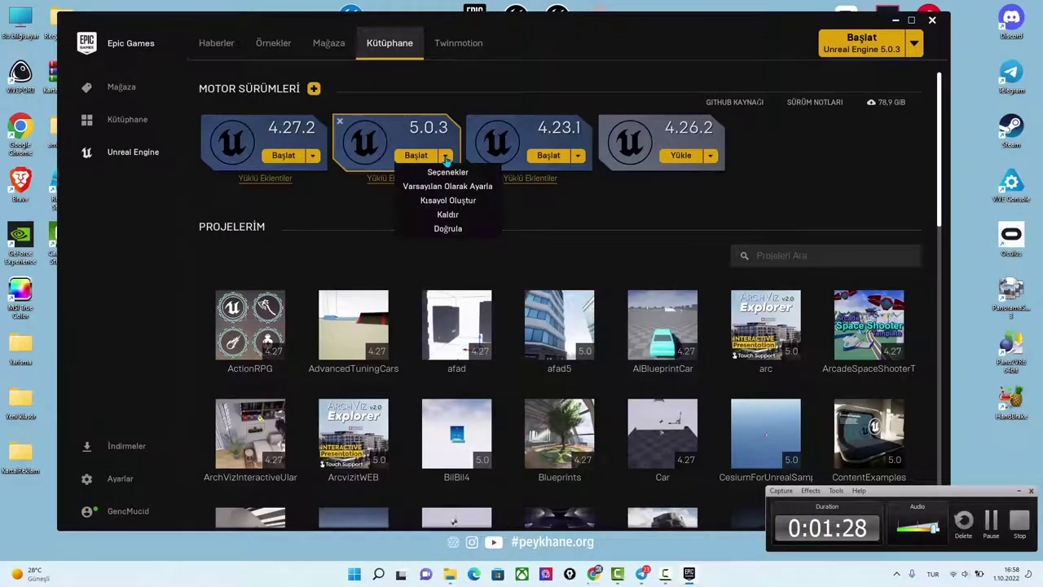
click(447, 172)
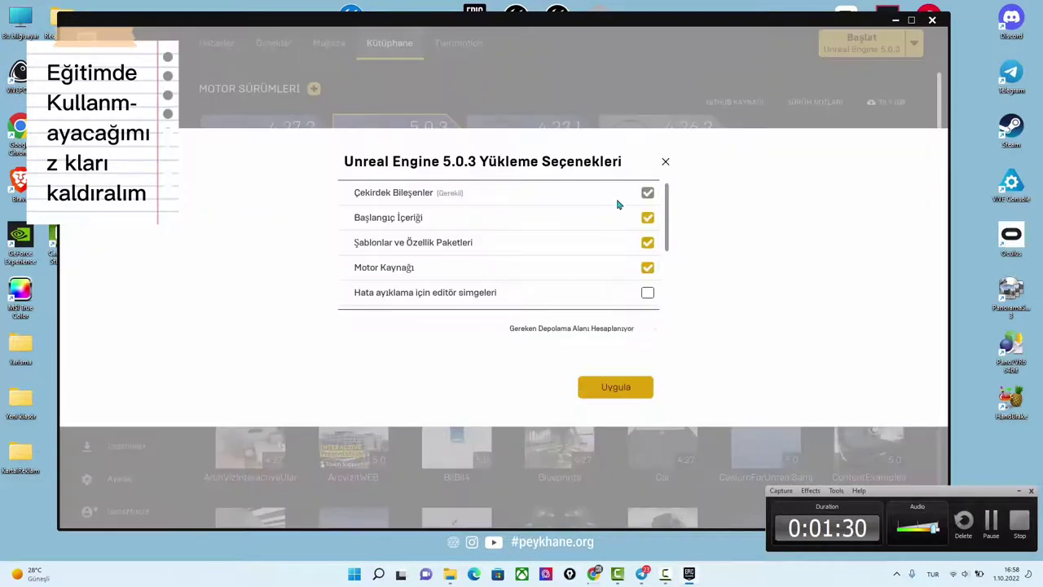
click(666, 164)
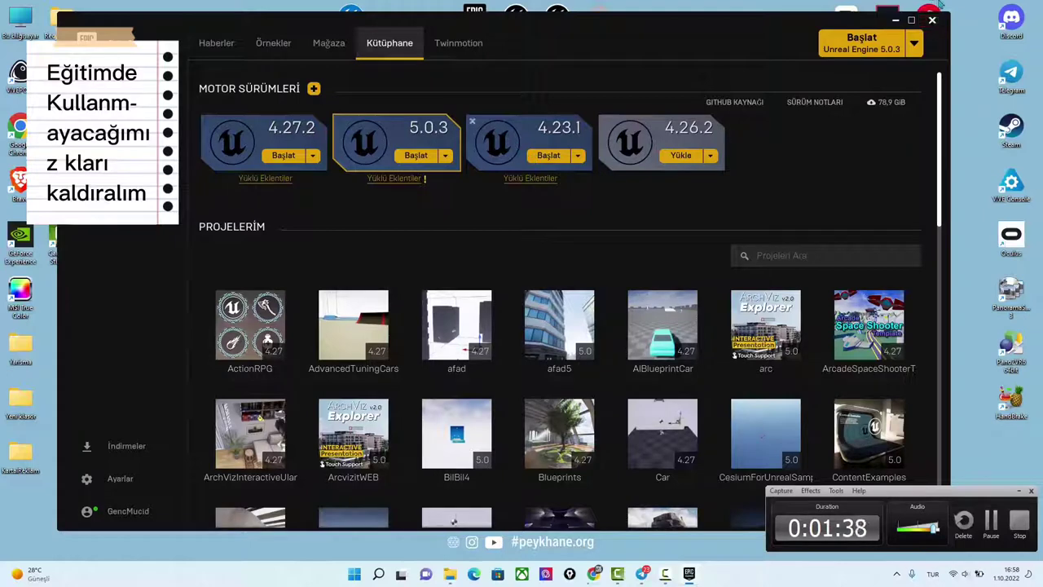
- Browse to This PC > C: > Program Files > Epic Games in File Explorer
click(896, 21)
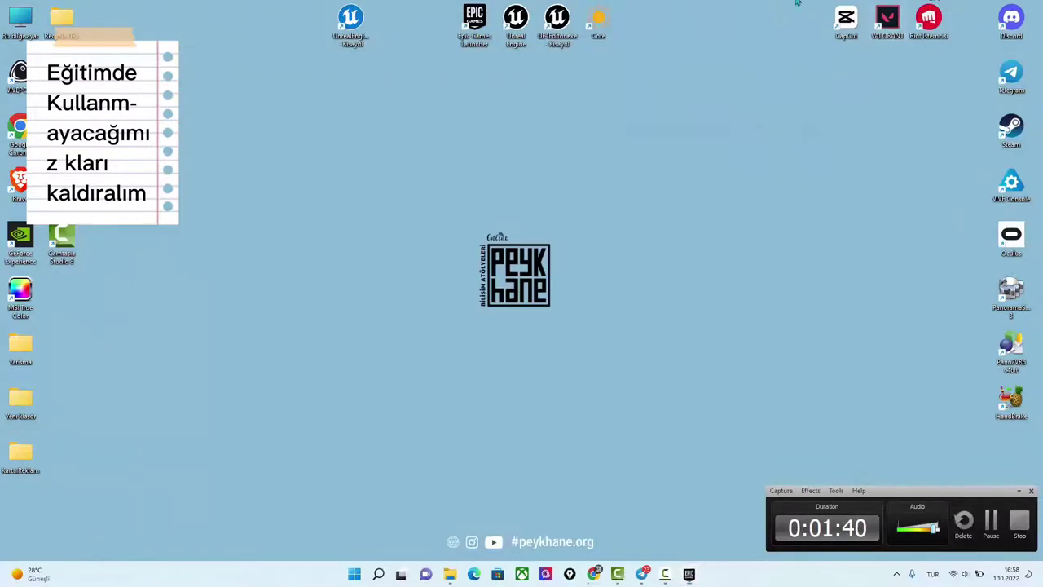
double_click(19, 18)
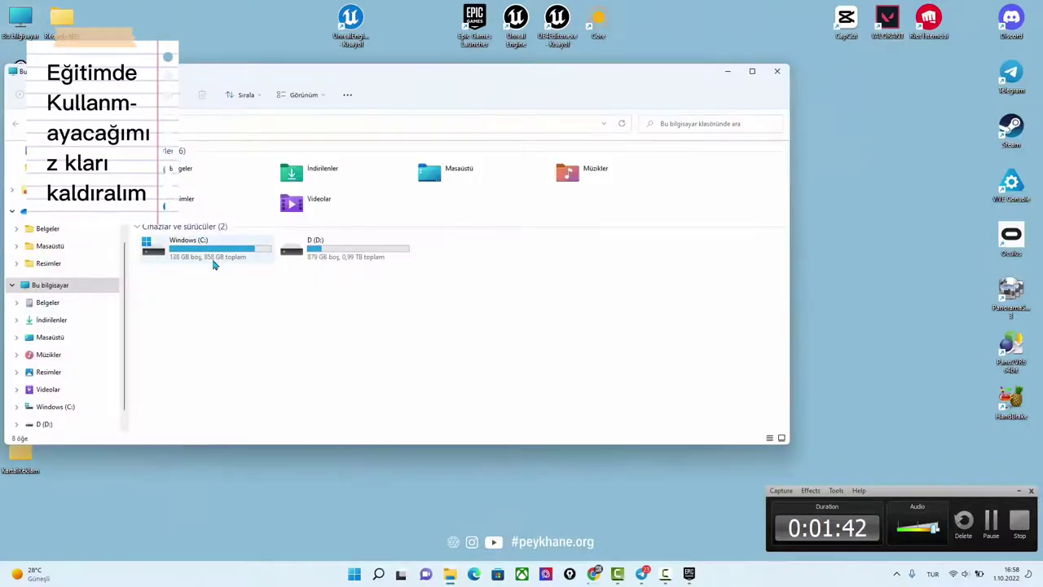
double_click(197, 258)
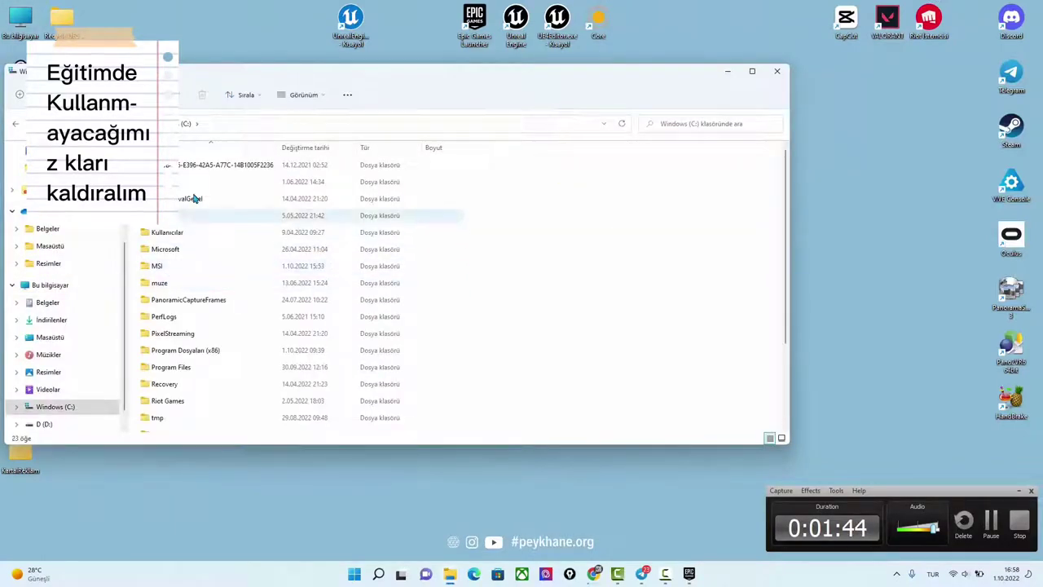
double_click(181, 367)
double_click(170, 299)
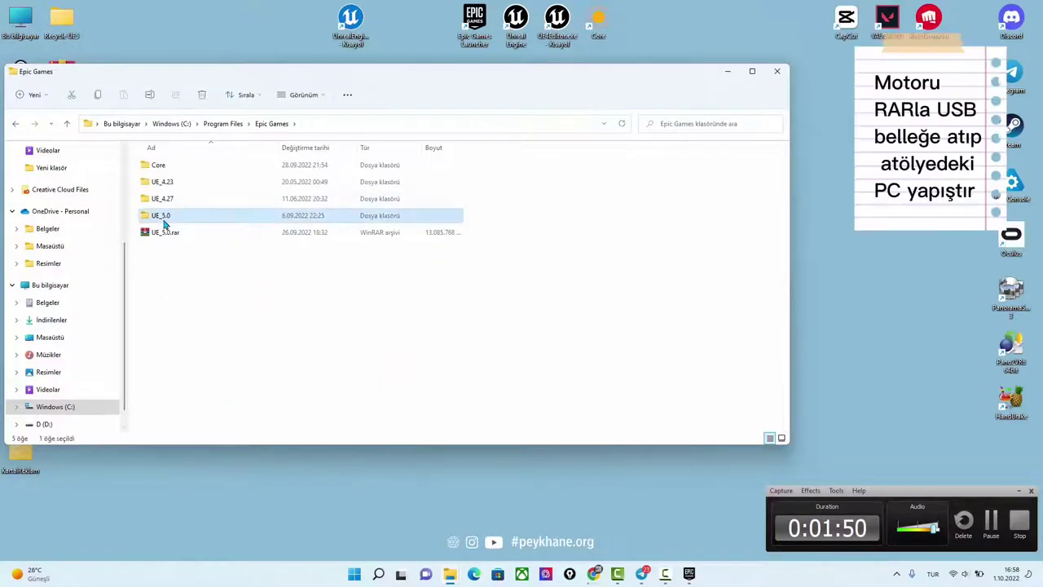
- Compress the UE_5.0 folder into UE_5.0.rar with WinRAR
right_click(163, 218)
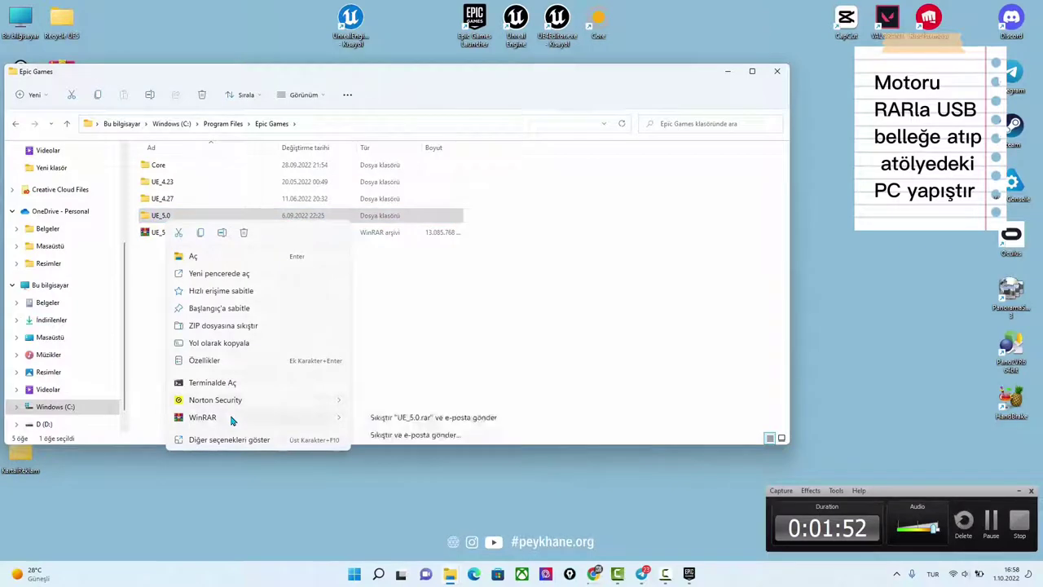
mouse_move(261, 417)
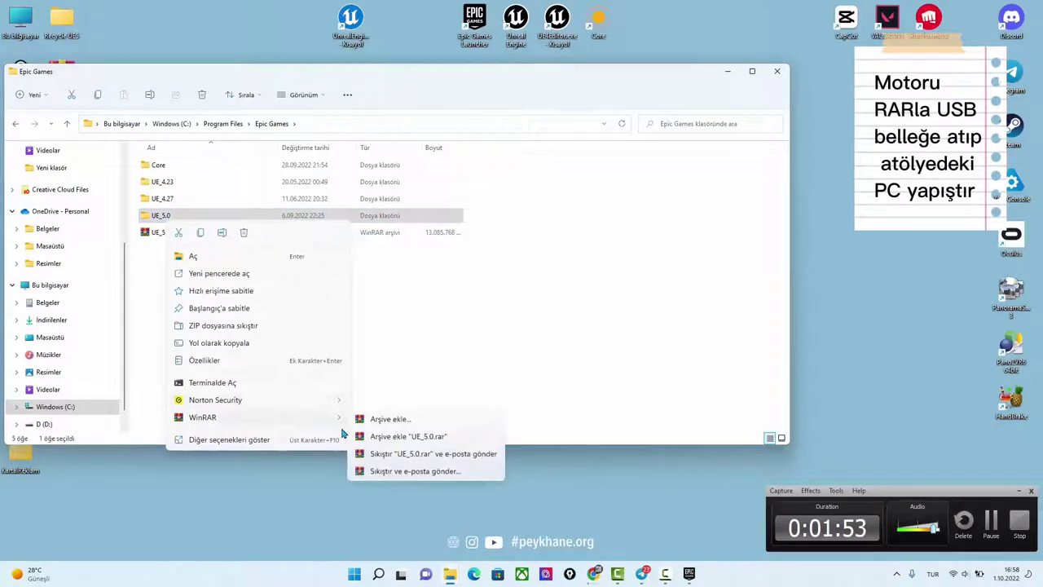
click(426, 438)
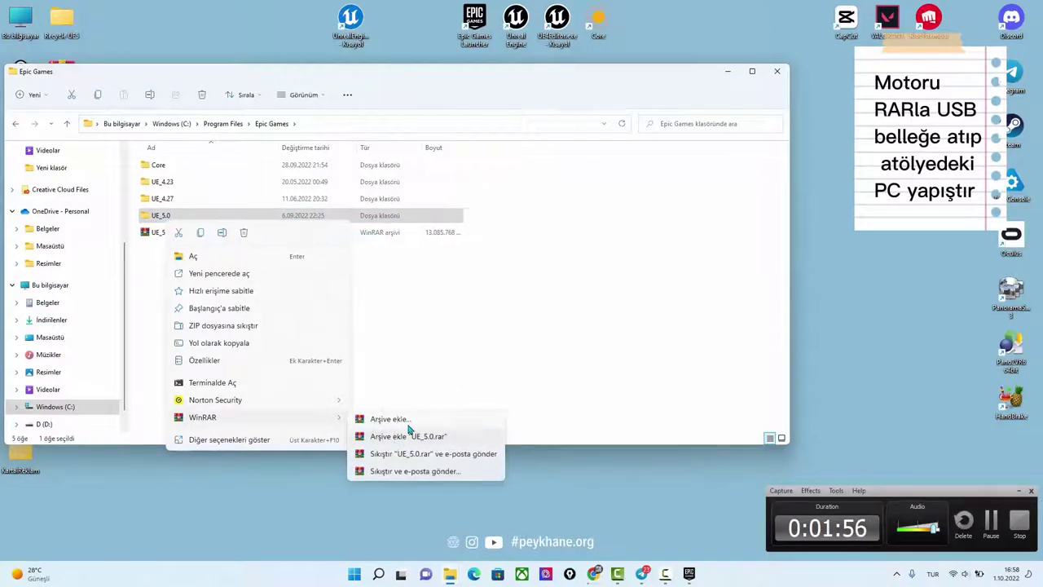
click(146, 264)
- Inspect the actions for UE_5.0.rar, then minimize the Epic Games window
right_click(149, 236)
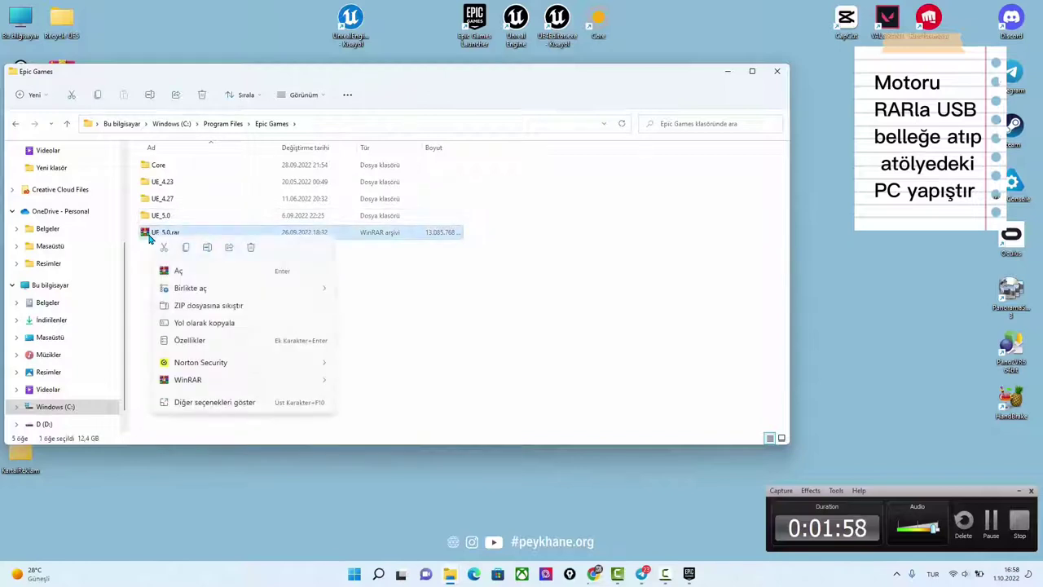
click(196, 402)
mouse_move(264, 311)
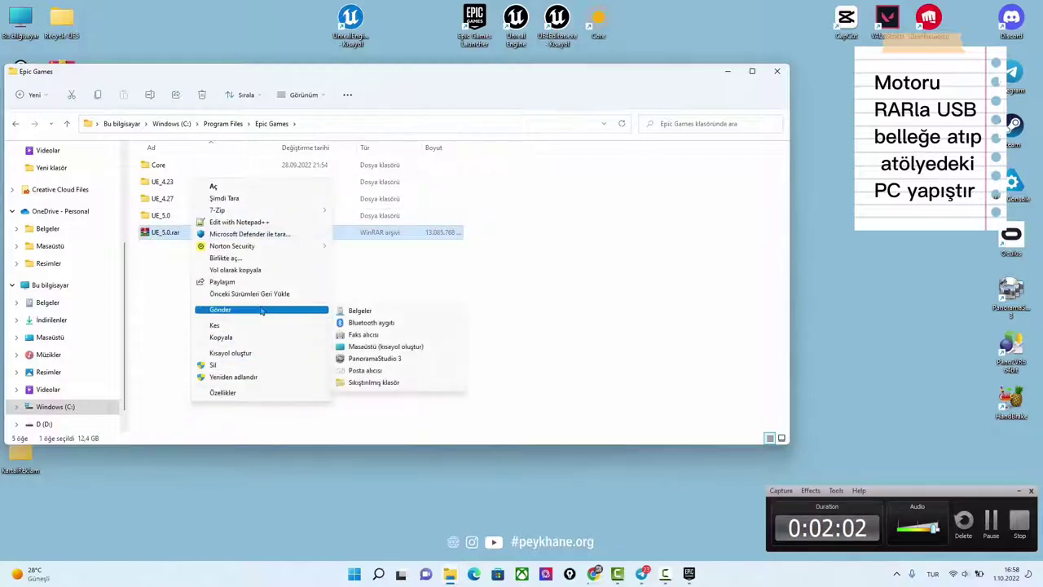
click(565, 304)
click(727, 72)
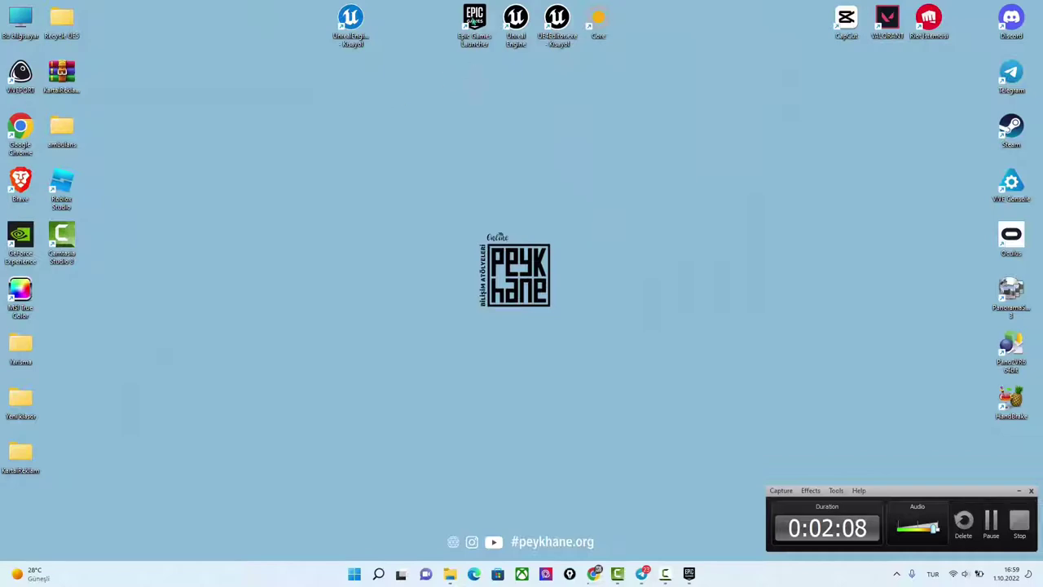
- Restore the Epic Games Launcher and switch to the Mağaza (Marketplace) tab
click(688, 574)
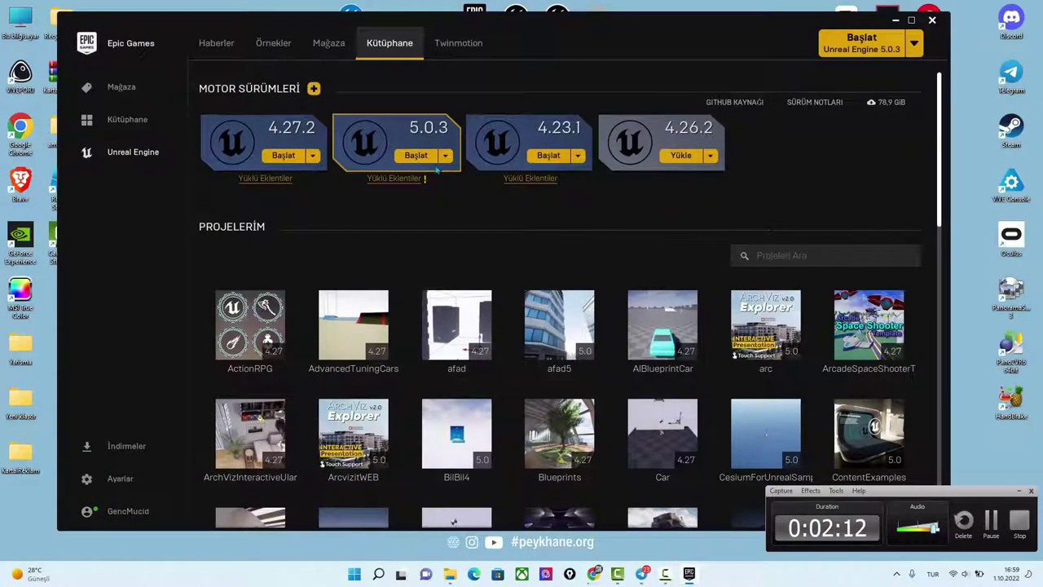
click(321, 51)
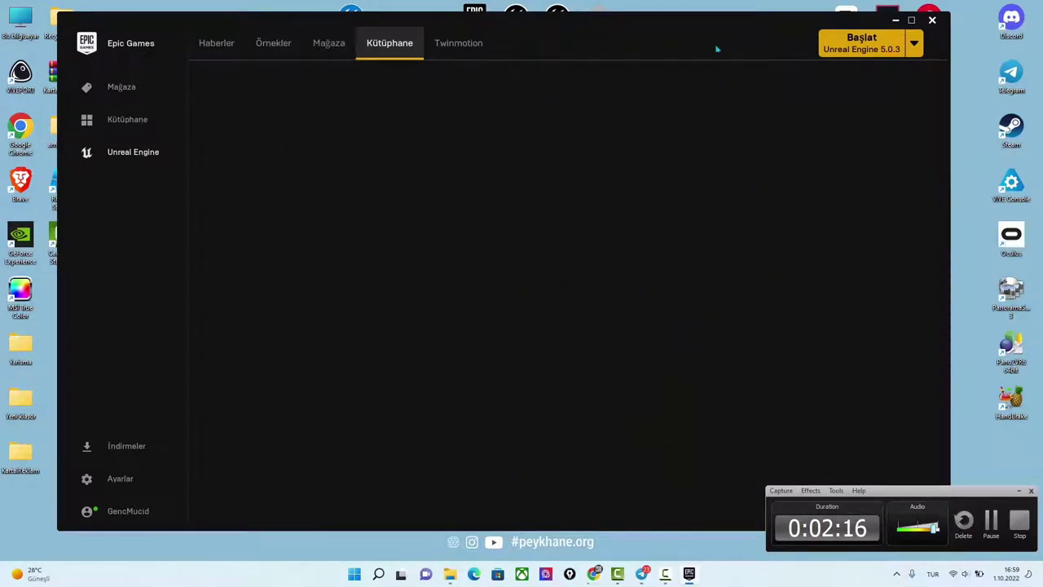
drag(718, 34, 706, 34)
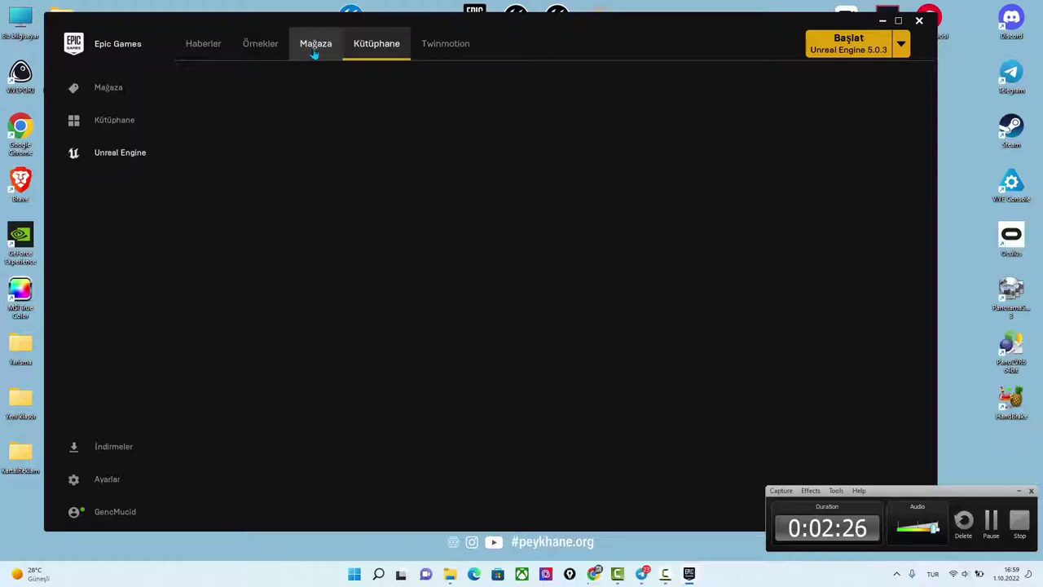
- Search the Marketplace for 'hour of' and open the Unreal Engine Hour of Code page
click(315, 50)
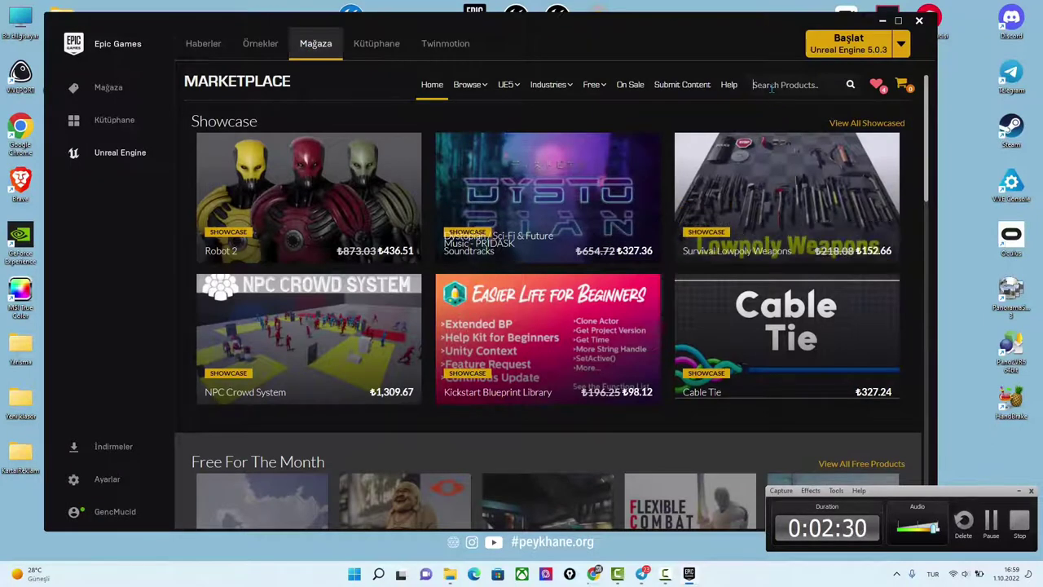
click(771, 85)
text(hour)
text( o)
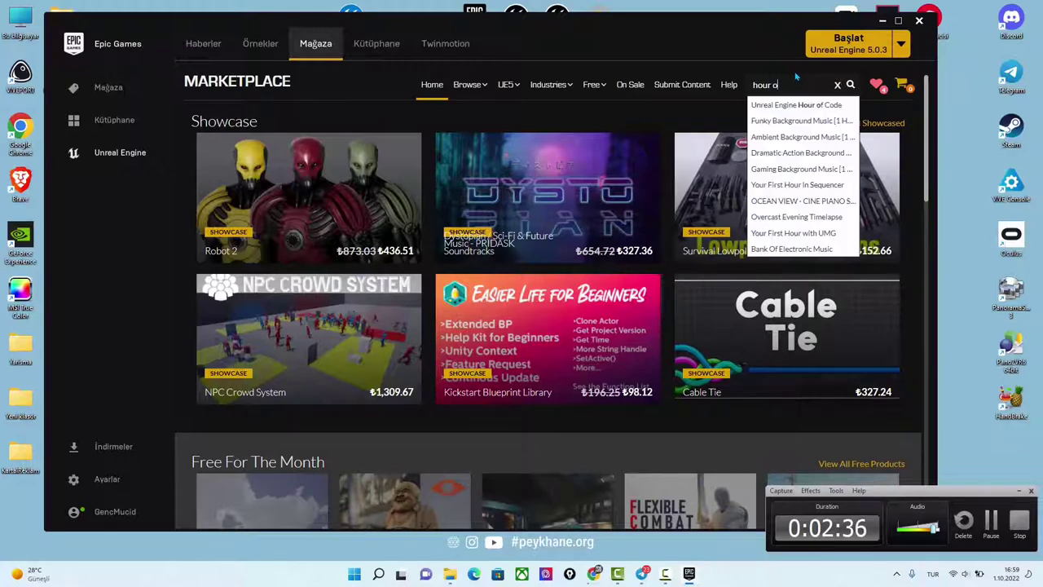
text(f)
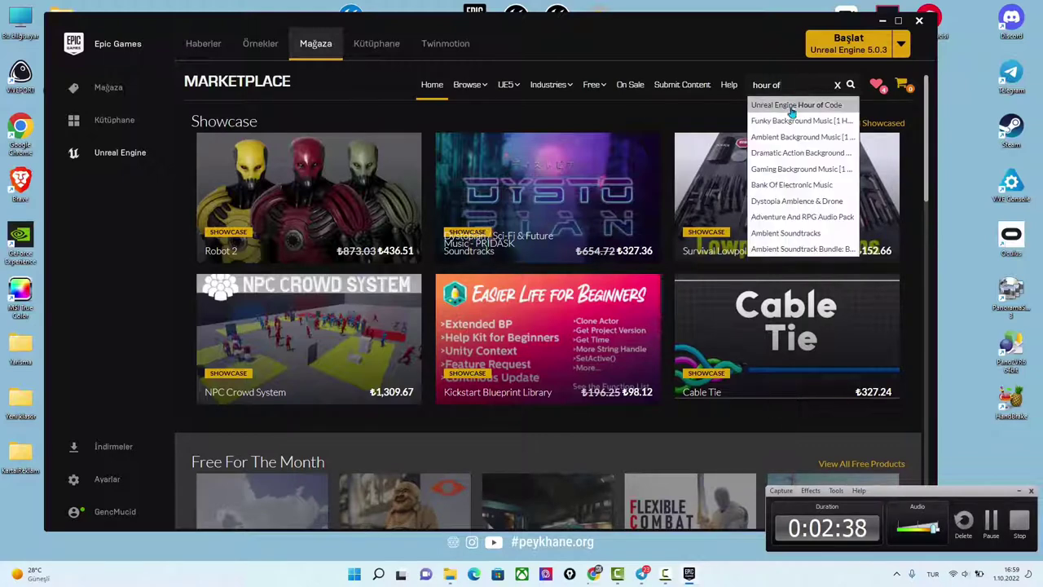
click(821, 109)
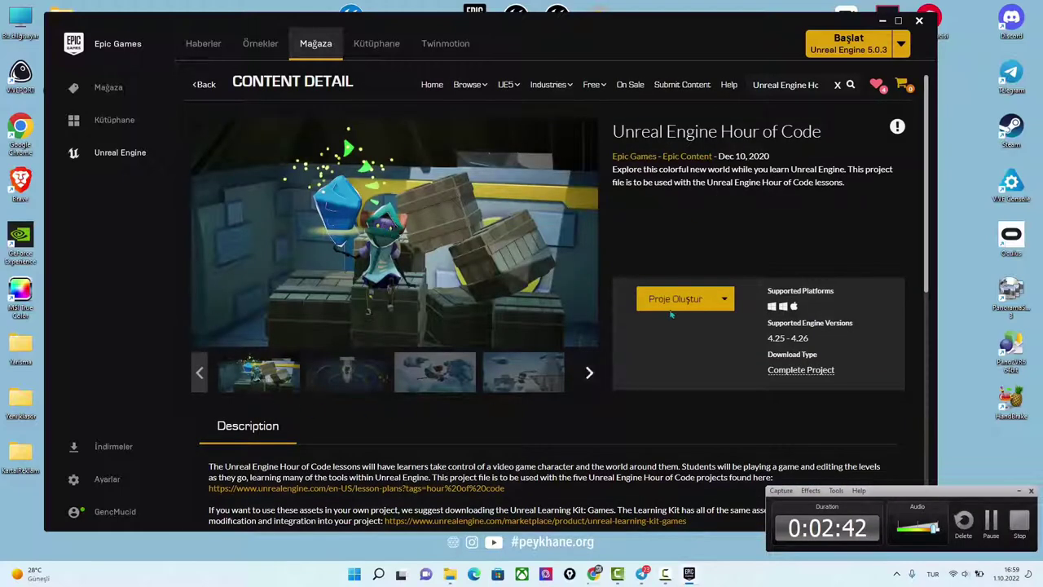
- Check the Hour of Code project's name, folder and 4.26 engine, then minimize the launcher
click(693, 300)
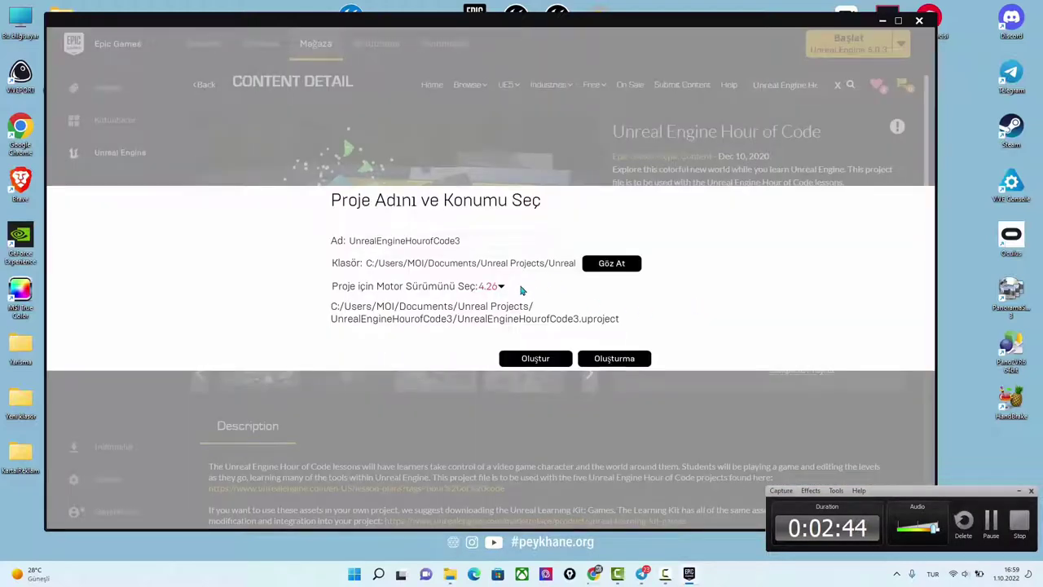
mouse_move(461, 240)
mouse_down()
mouse_move(346, 240)
mouse_move(581, 264)
mouse_up()
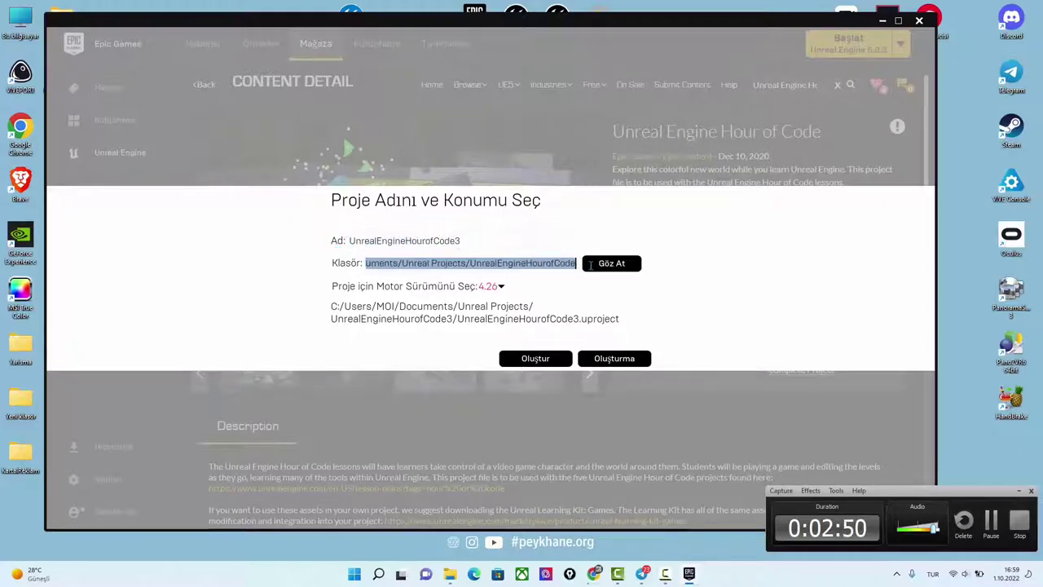
click(583, 307)
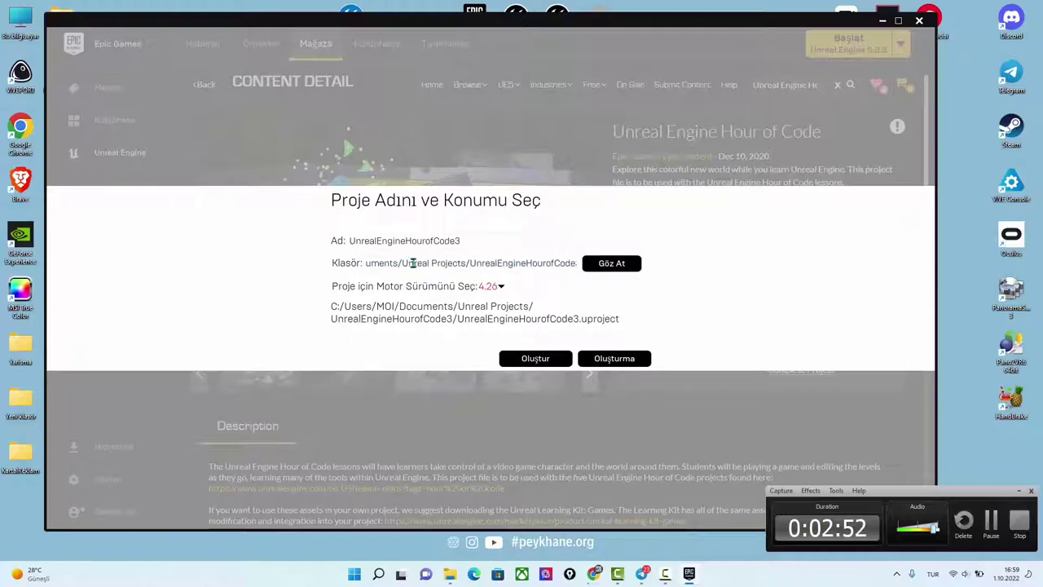
drag(406, 260, 296, 261)
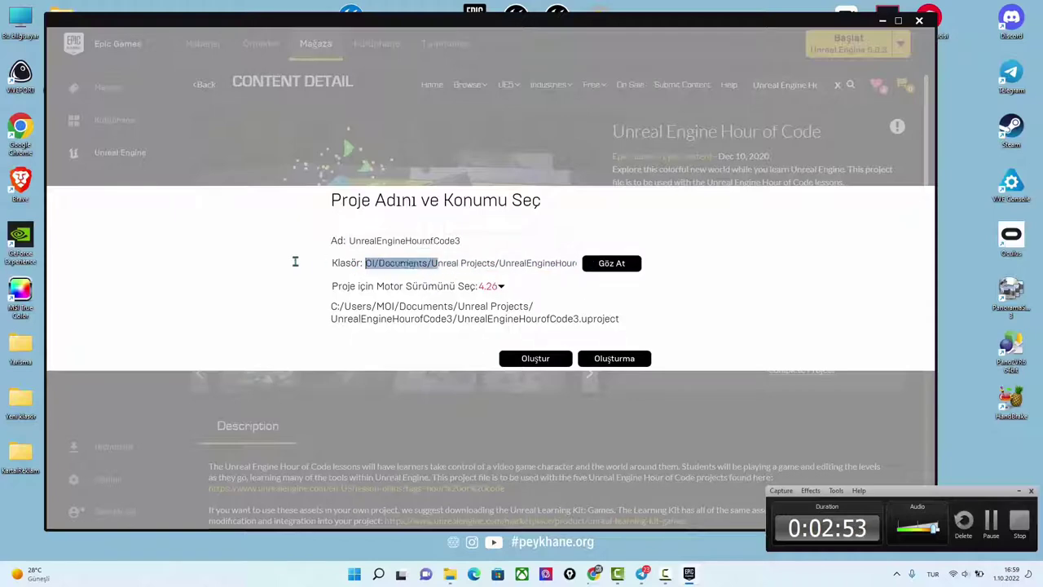
click(493, 286)
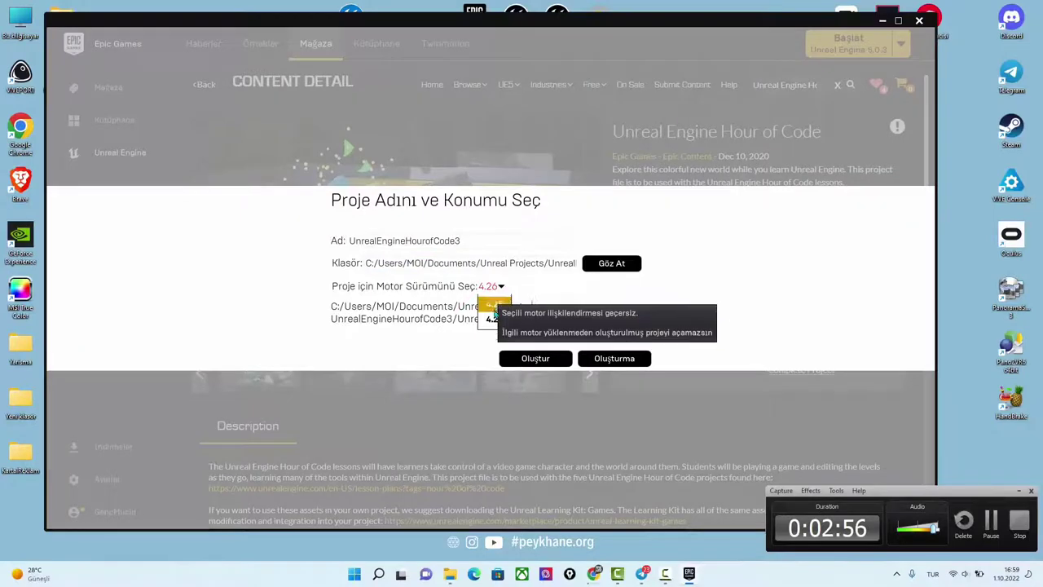
click(506, 303)
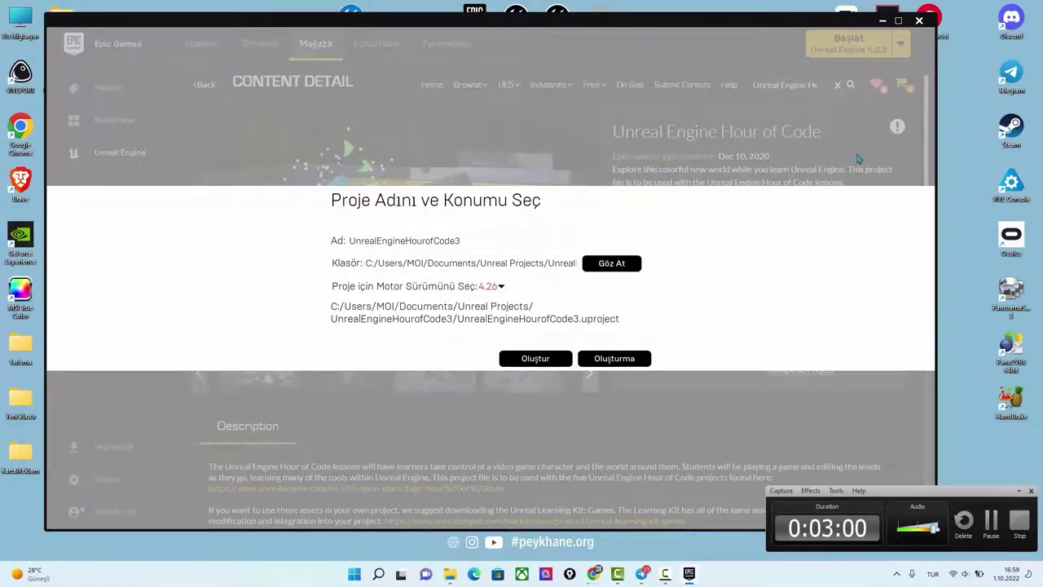
click(883, 20)
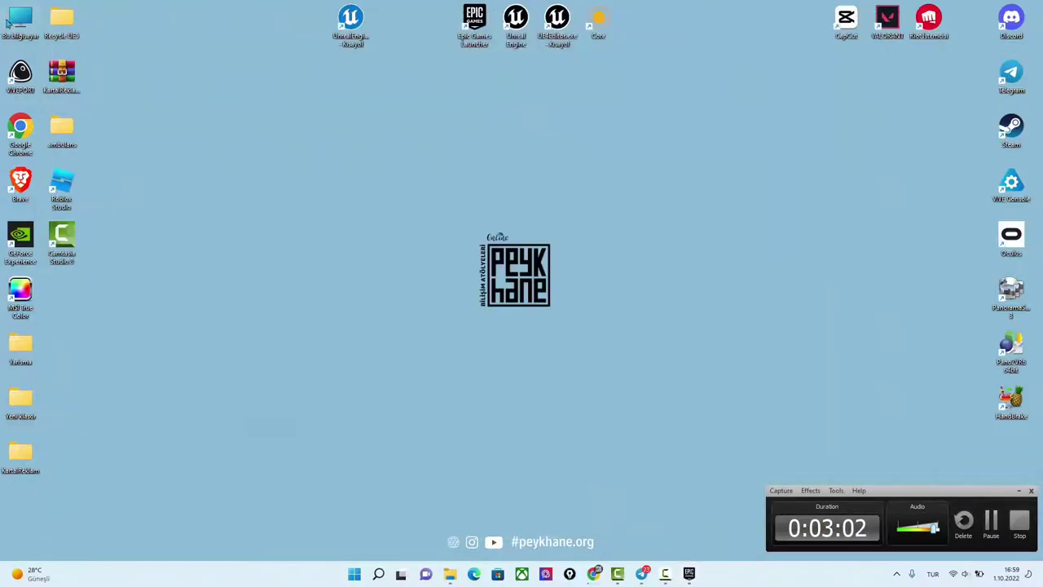
- Navigate to This PC > Belgeler > Unreal Projects in File Explorer
double_click(9, 22)
double_click(152, 179)
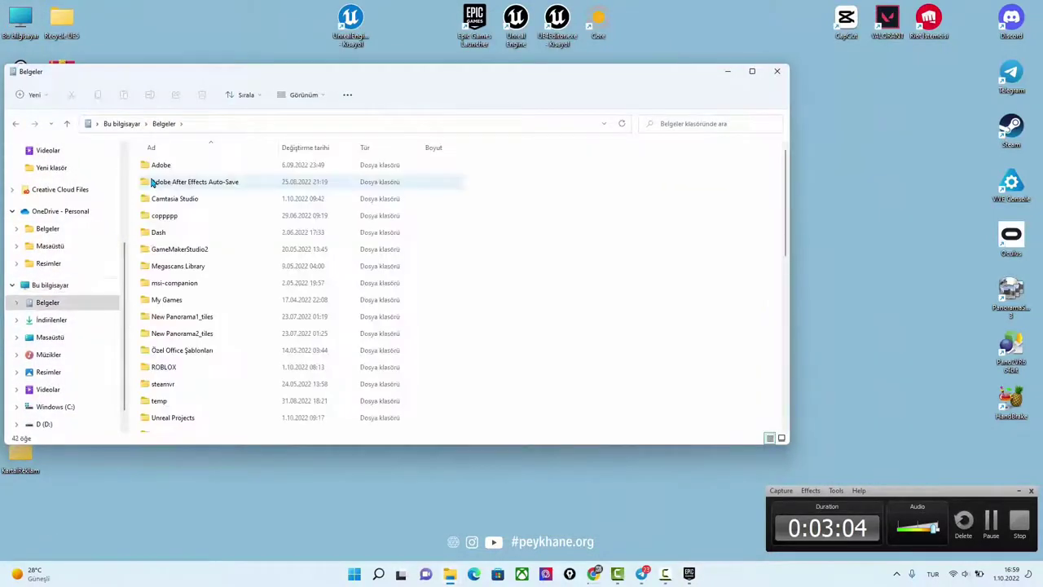
scroll(192, 410, down, 1)
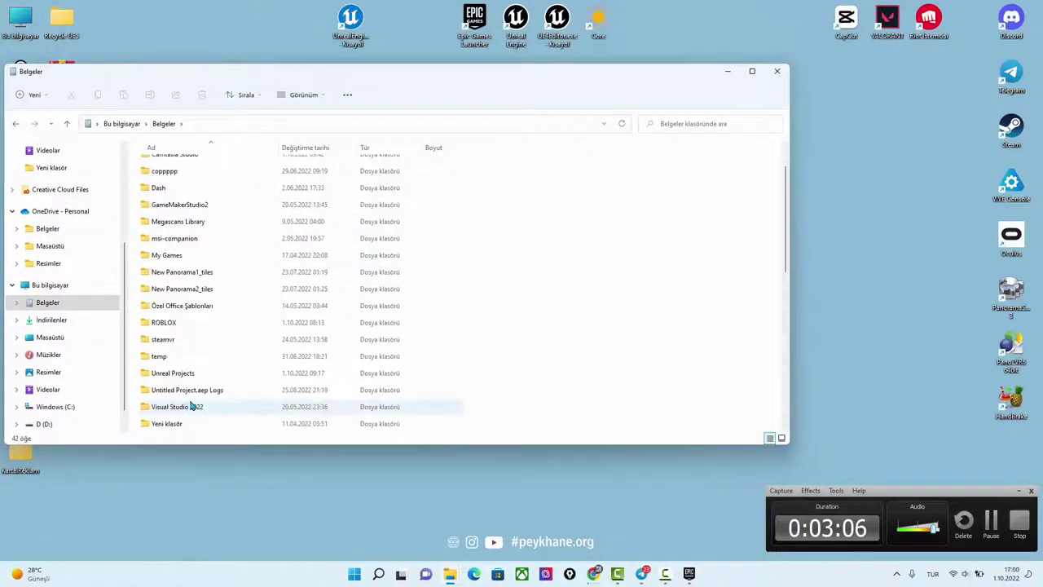
double_click(173, 374)
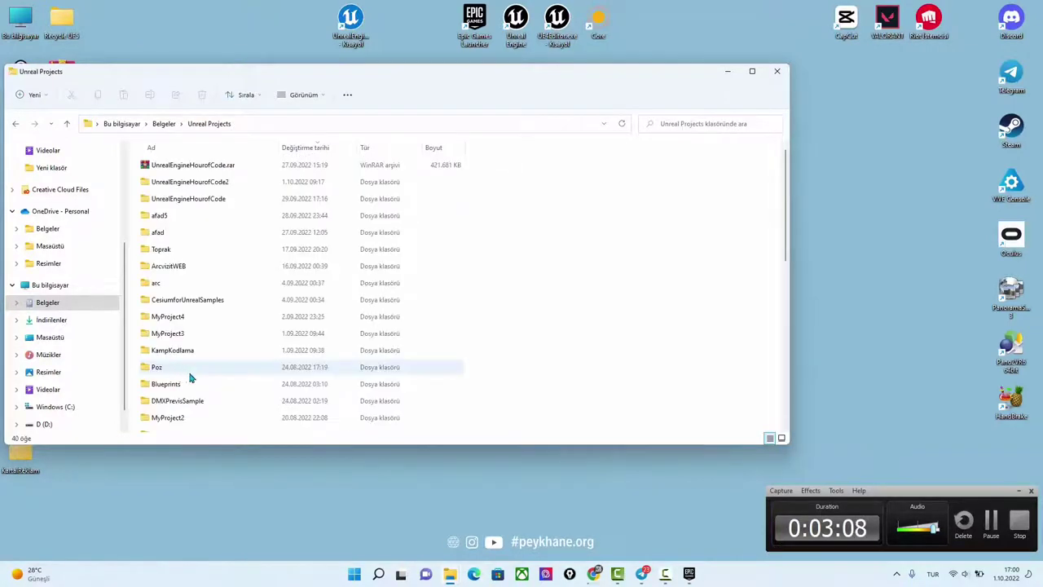
- Open the UnrealEngineHourofCode folder's actions and close them without making an archive
click(219, 201)
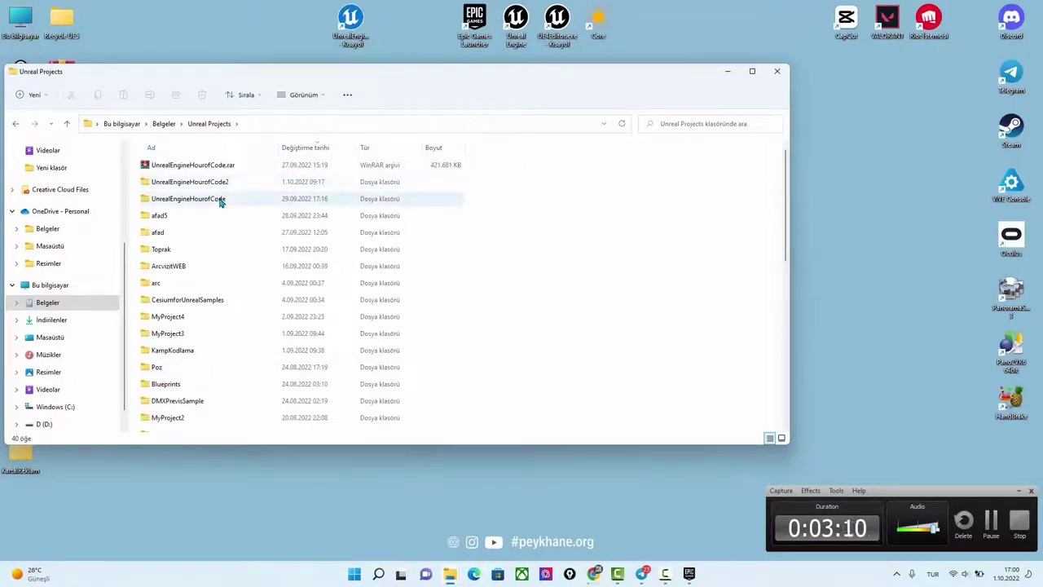
right_click(219, 202)
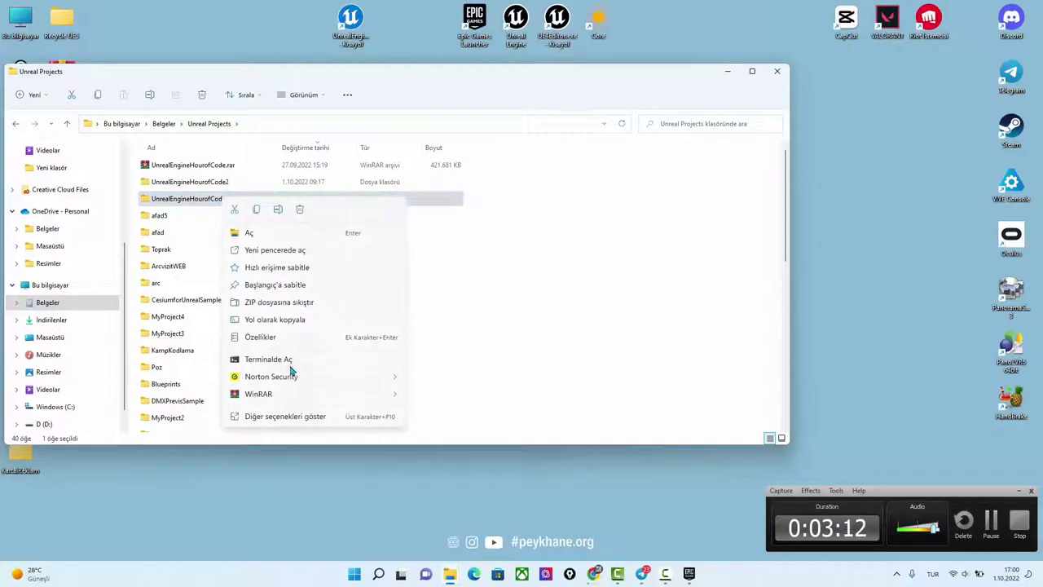
mouse_move(267, 396)
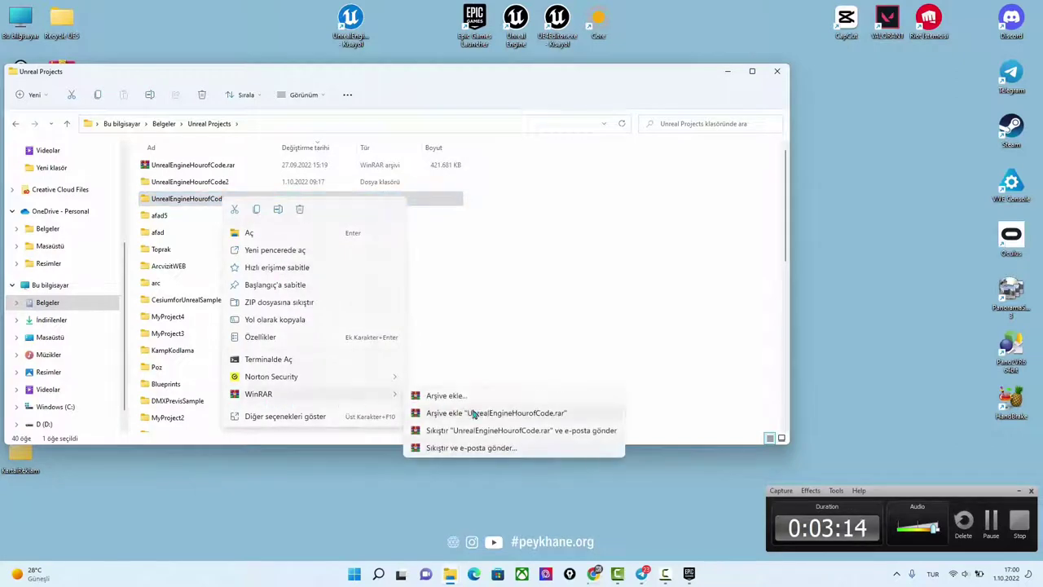
click(511, 327)
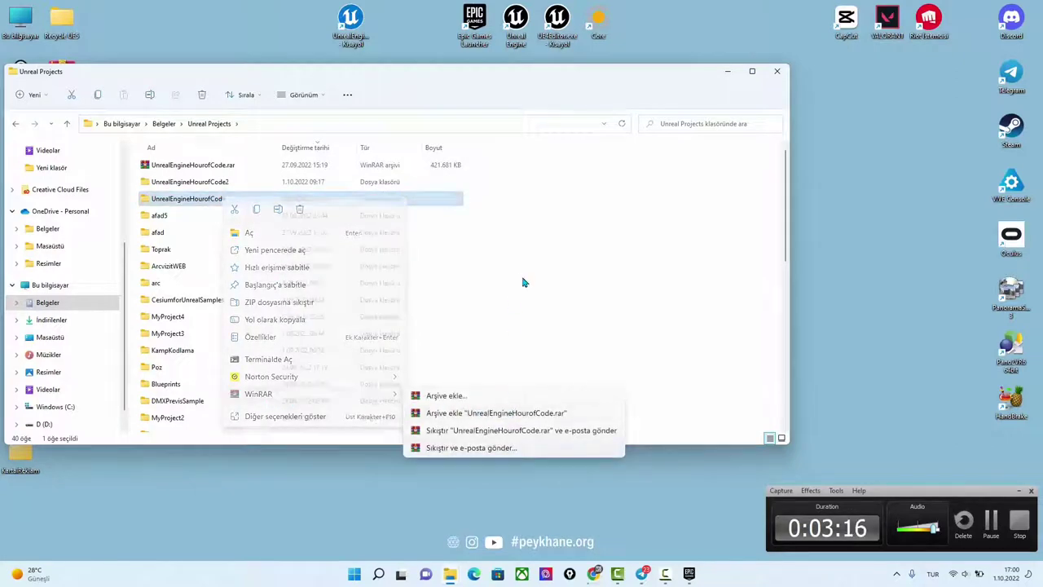
click(157, 165)
- Browse the UnrealEngineHourofCode archive's full action list, then close the Unreal Projects window
right_click(157, 166)
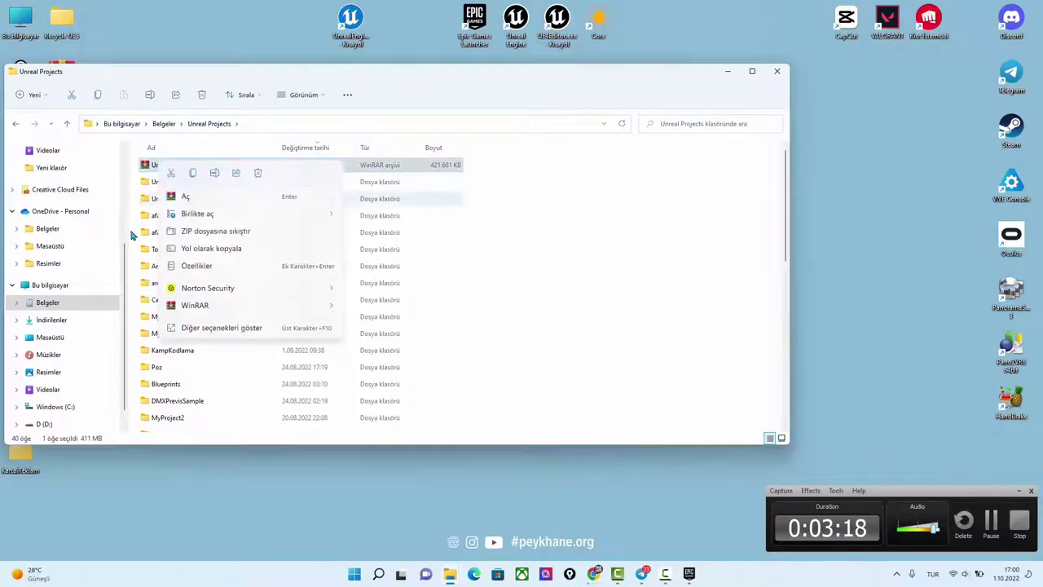
mouse_move(247, 310)
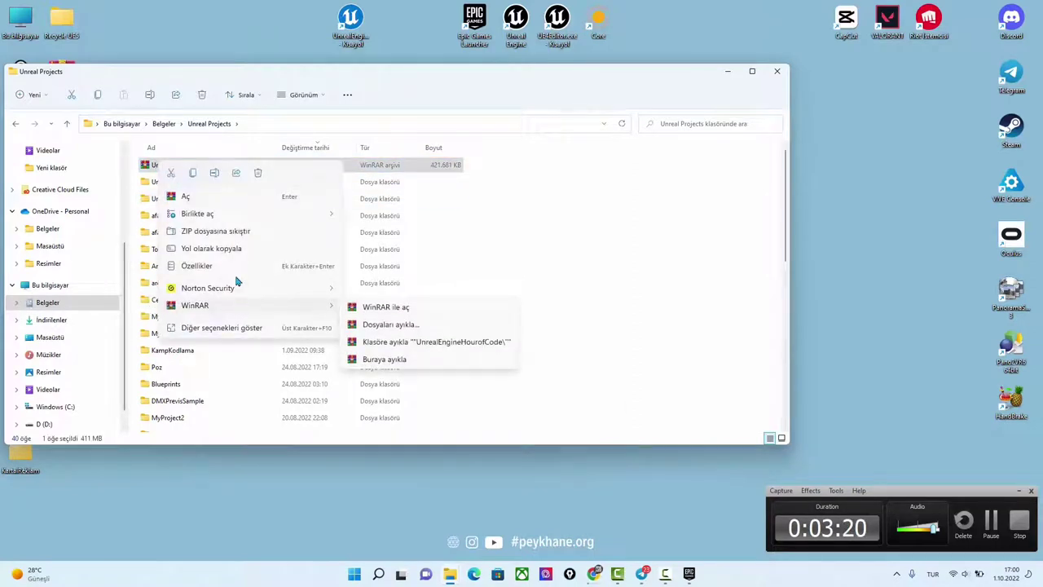
click(226, 328)
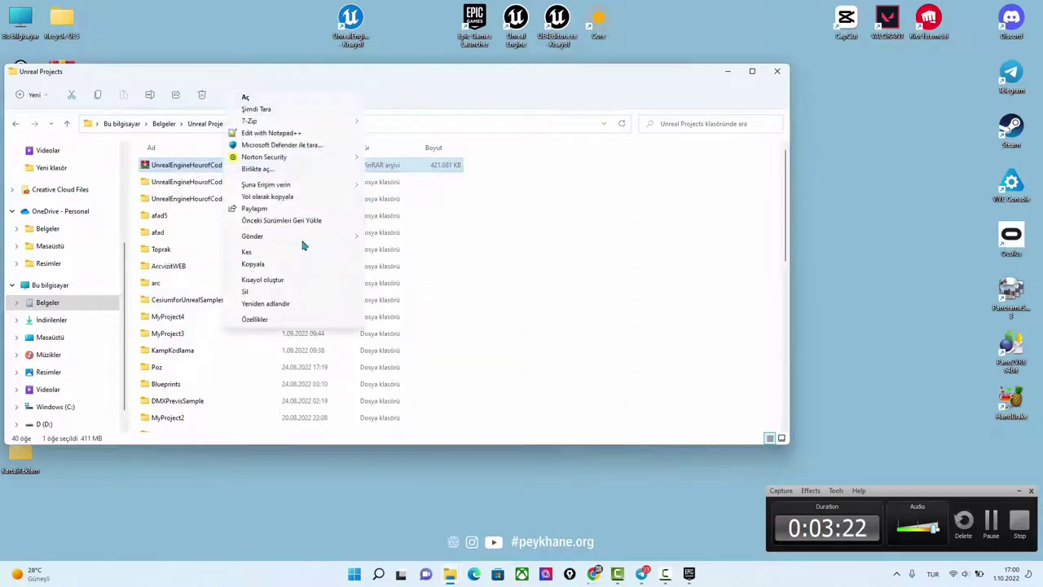
mouse_move(302, 238)
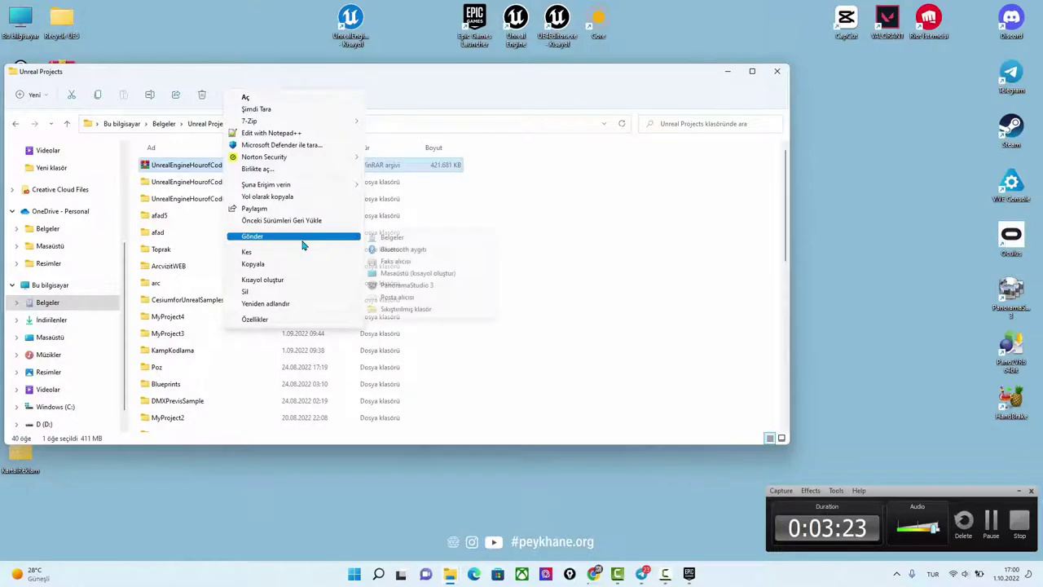
click(777, 74)
click(778, 74)
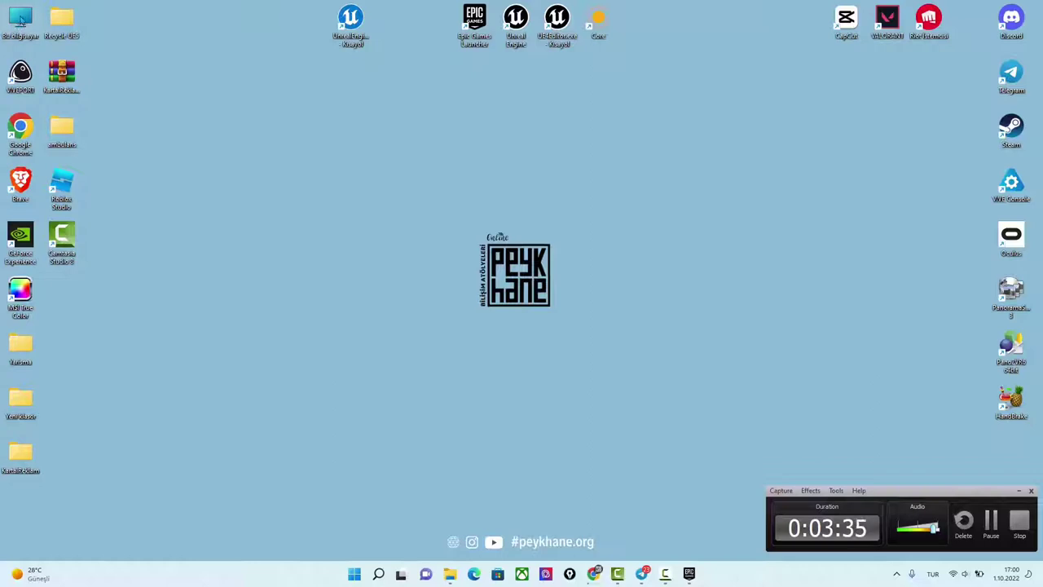
- Open This PC > Belgeler > Unreal Projects, shifting the window right
double_click(21, 20)
double_click(156, 172)
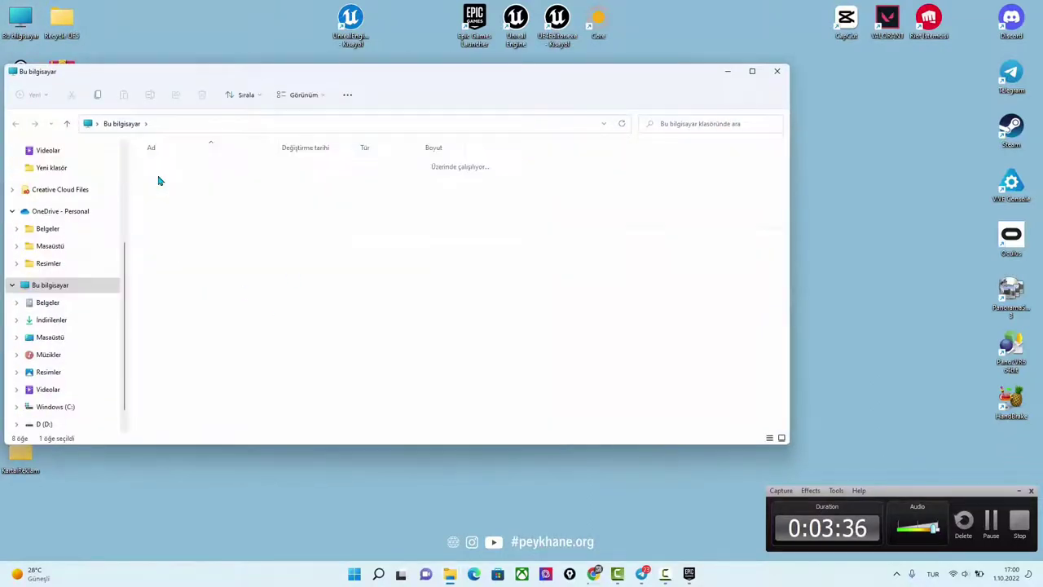
drag(351, 85, 557, 84)
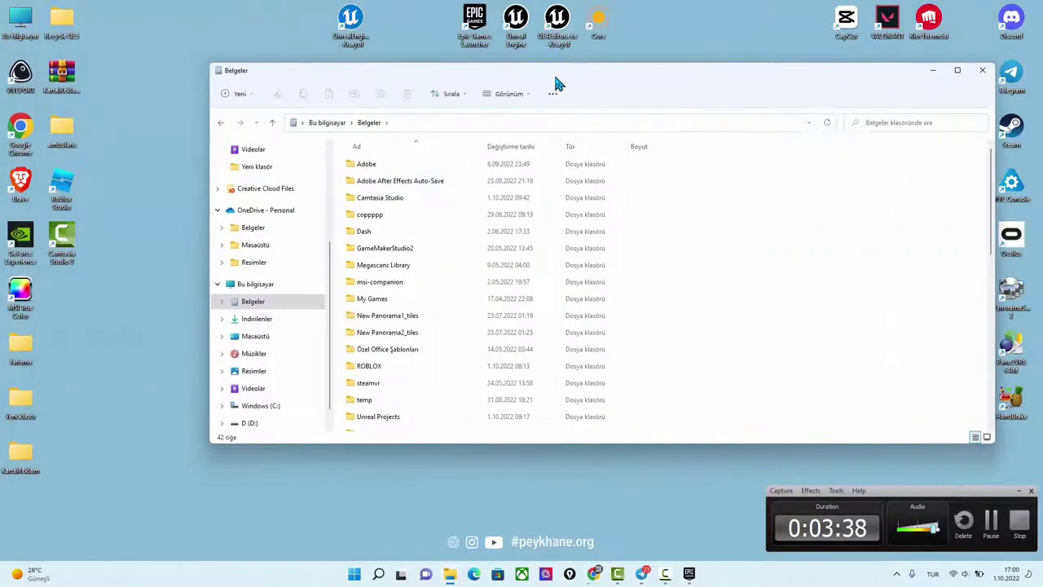
scroll(407, 415, down, 1)
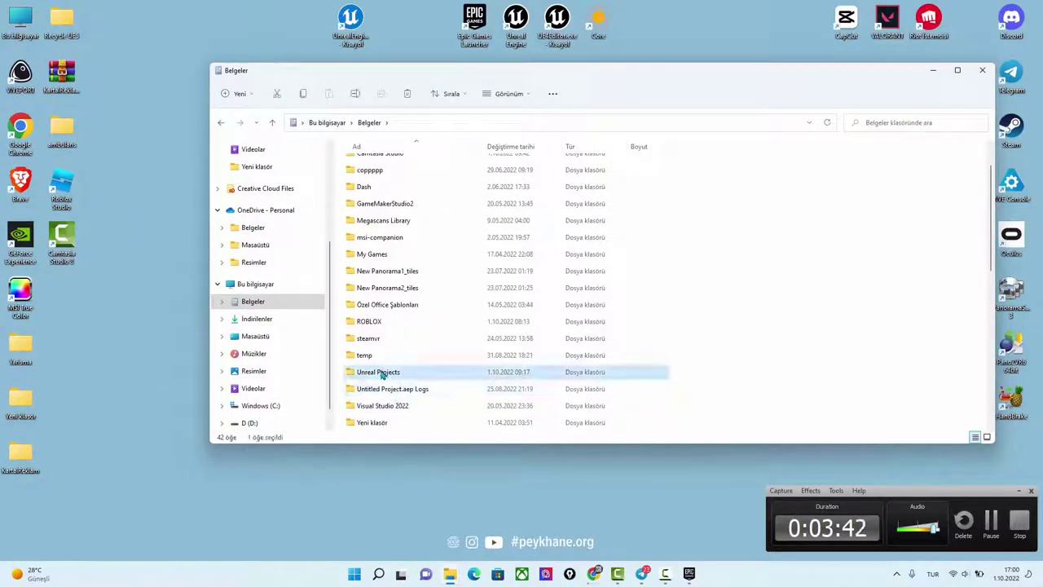
double_click(383, 373)
- Bring up and dismiss context menus for the Unreal Projects and UnrealEngineHourofCode folders
right_click(774, 284)
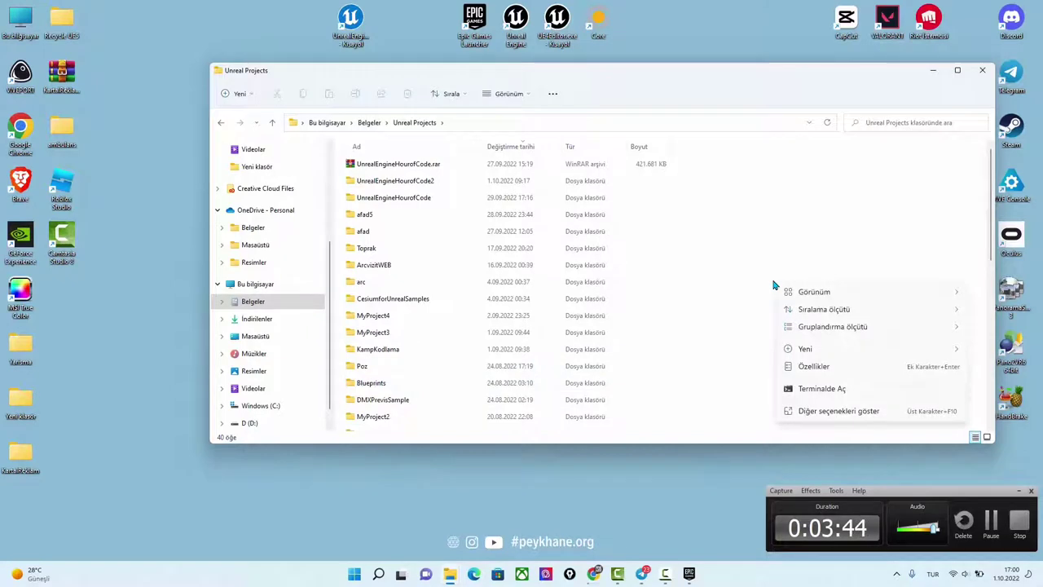
right_click(392, 202)
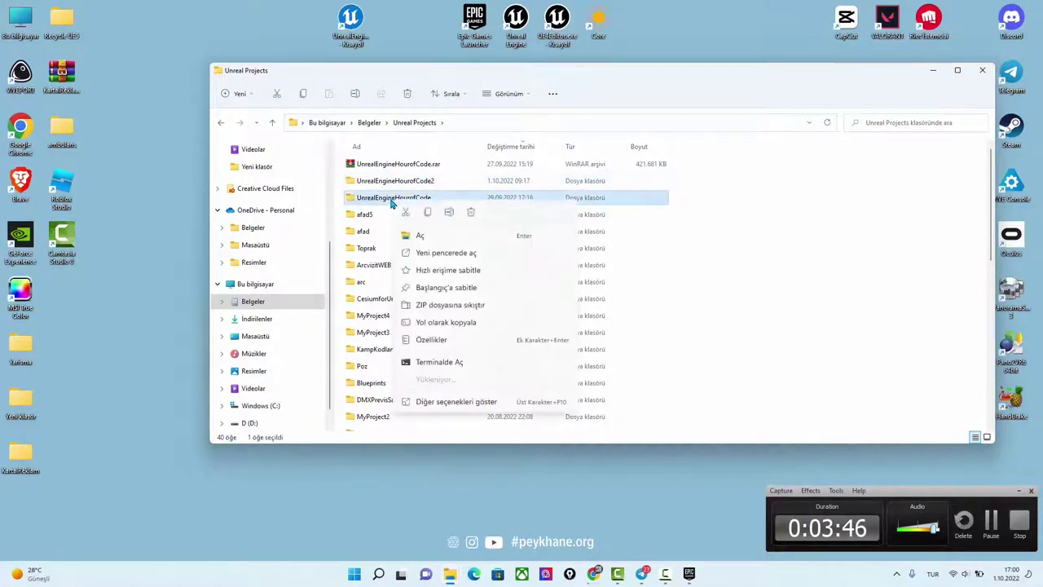
click(676, 263)
right_click(728, 257)
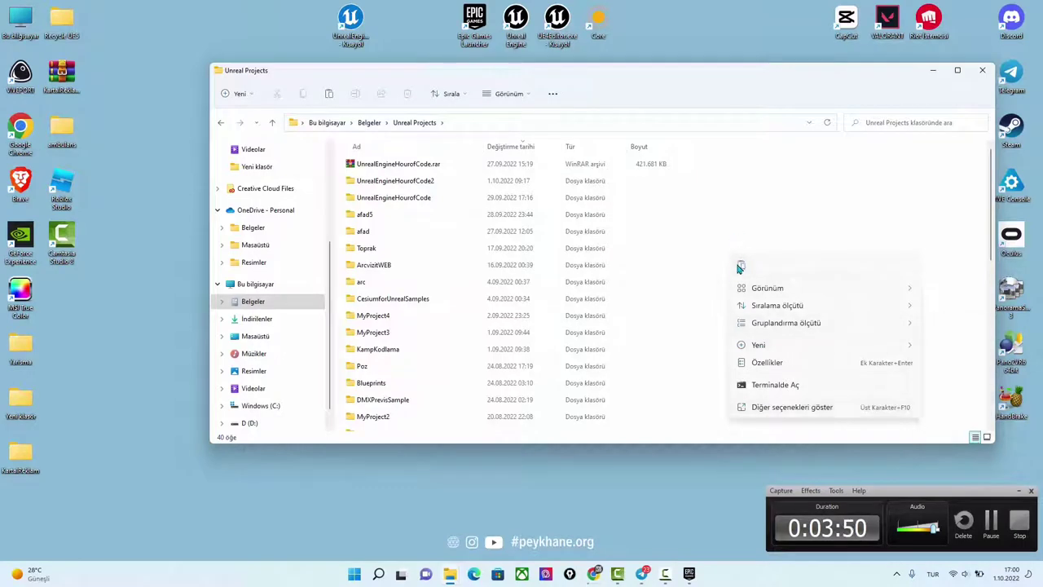
click(848, 178)
- Switch UnrealEngineHourofCode.uproject to Unreal Engine version 5.0
double_click(391, 199)
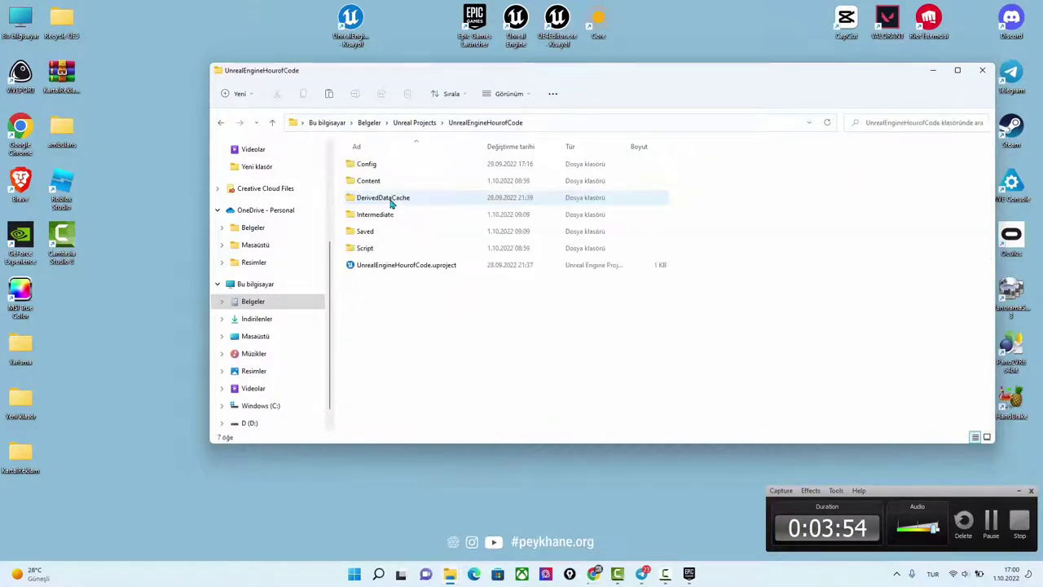
right_click(391, 272)
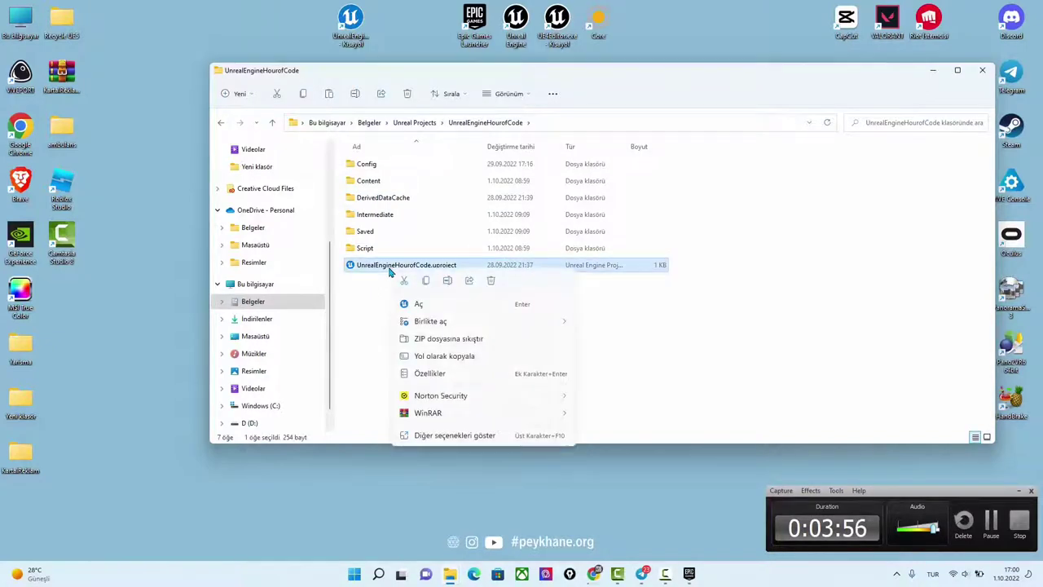
click(432, 436)
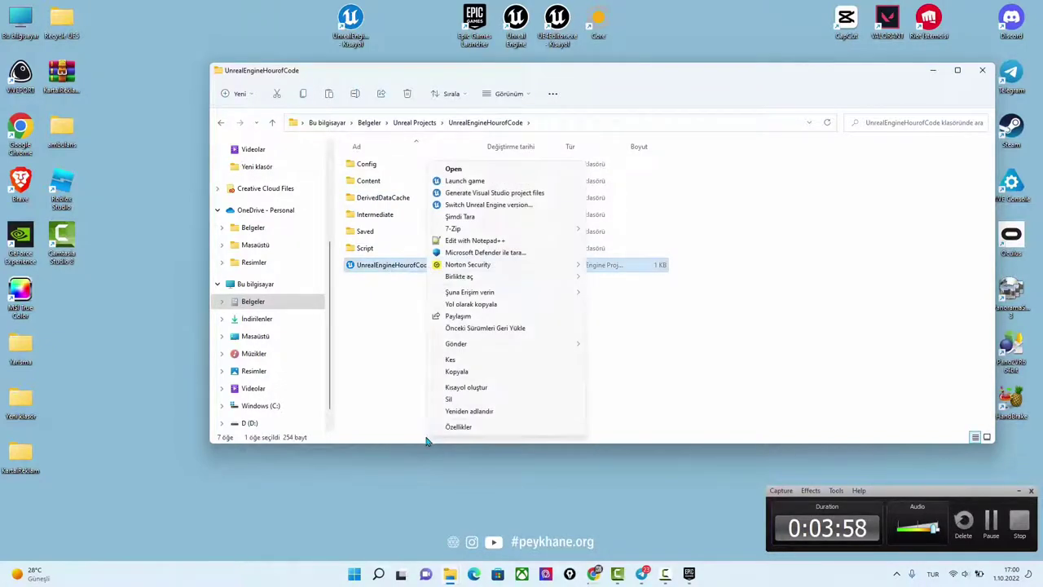
click(485, 205)
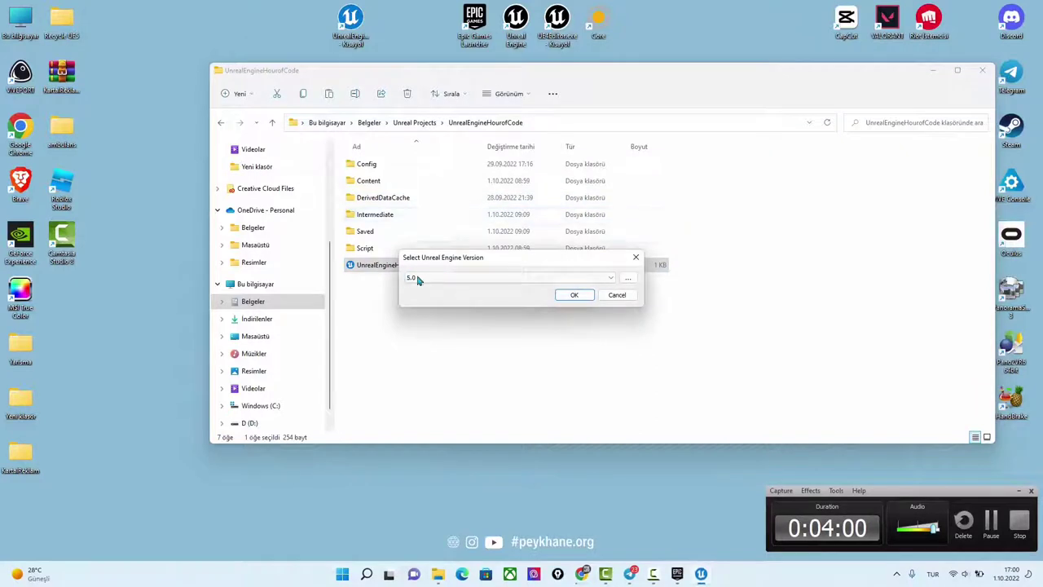
click(573, 295)
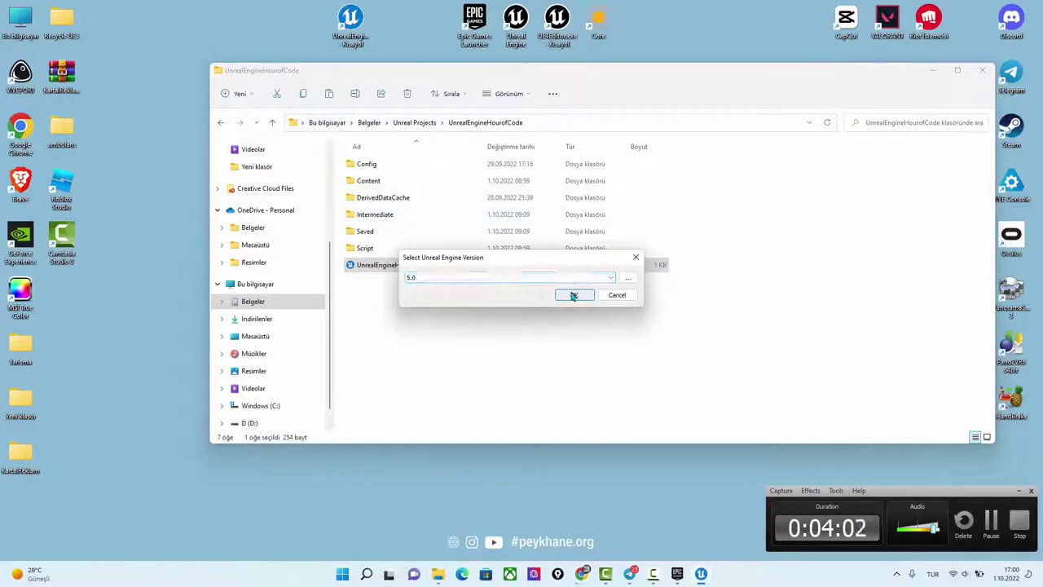
click(573, 296)
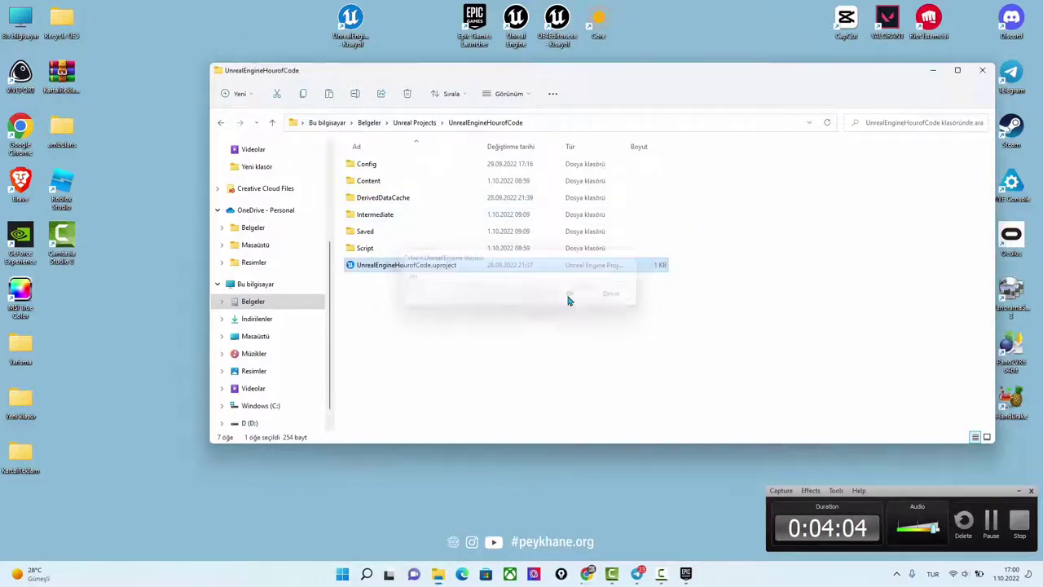
- Choose another app for .uproject files with always use this app ticked
right_click(401, 270)
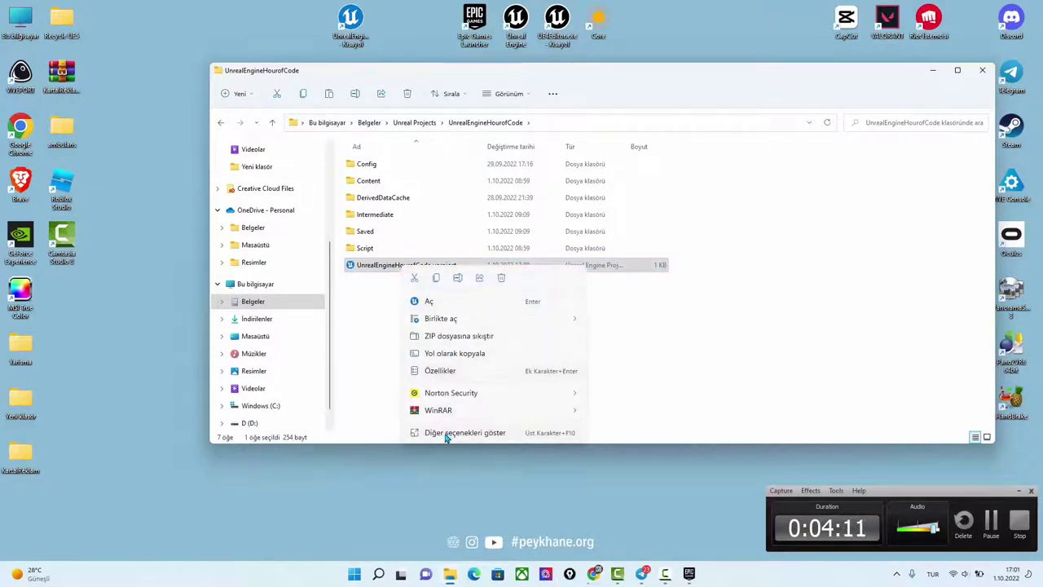
mouse_move(448, 320)
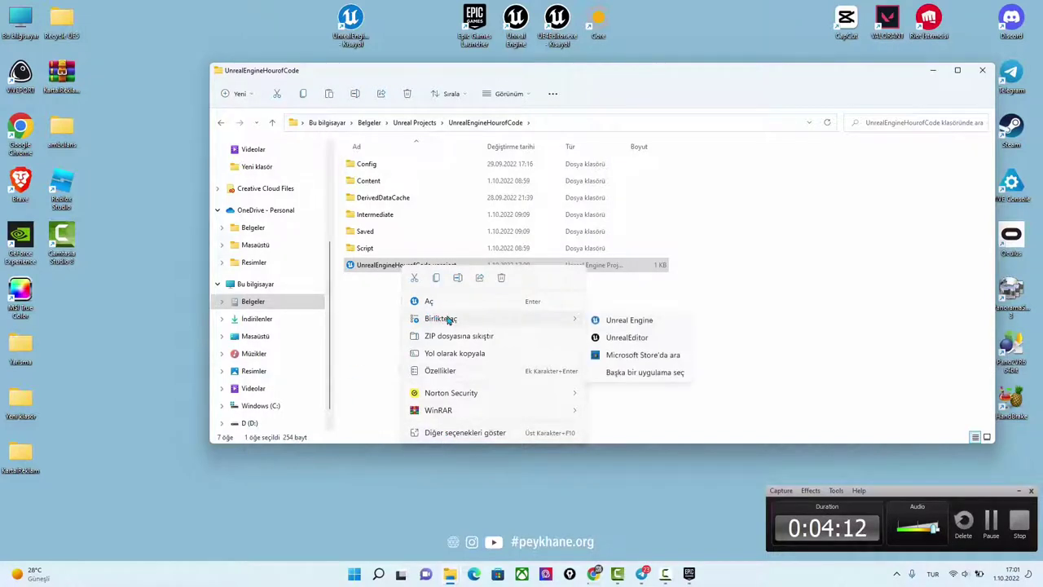
click(646, 372)
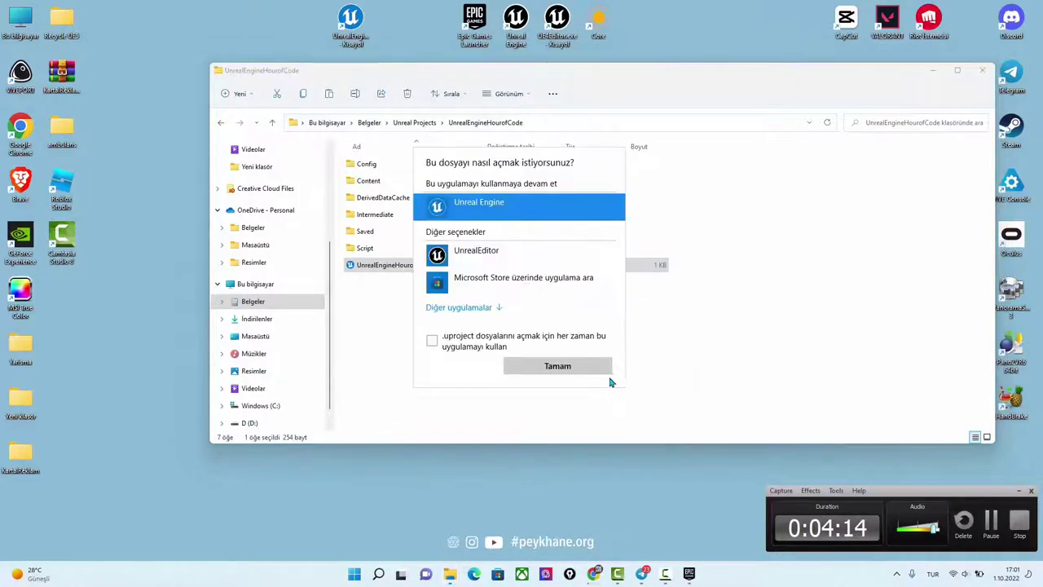
click(481, 313)
scroll(478, 291, down, 2)
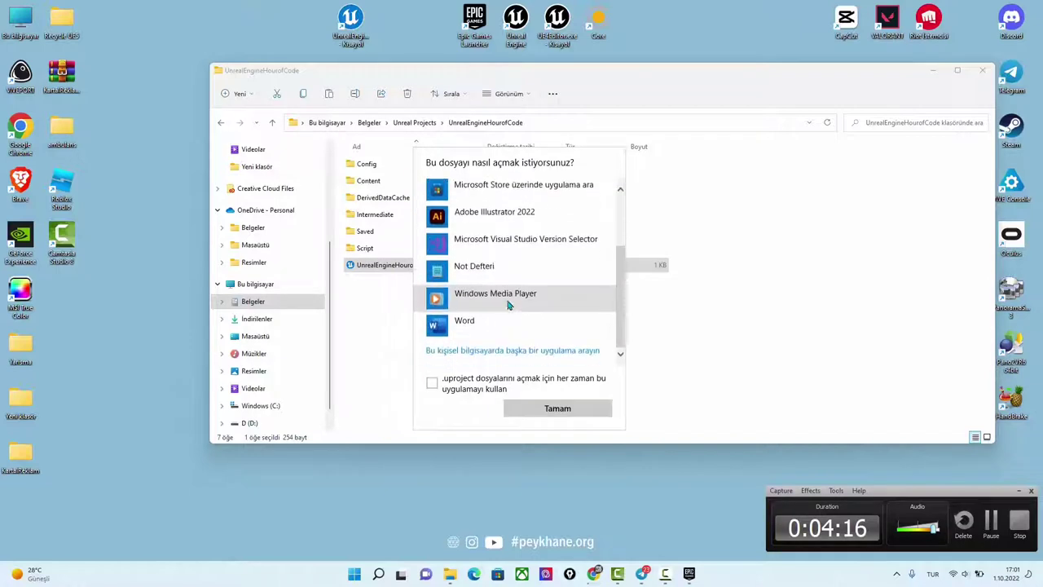
click(433, 383)
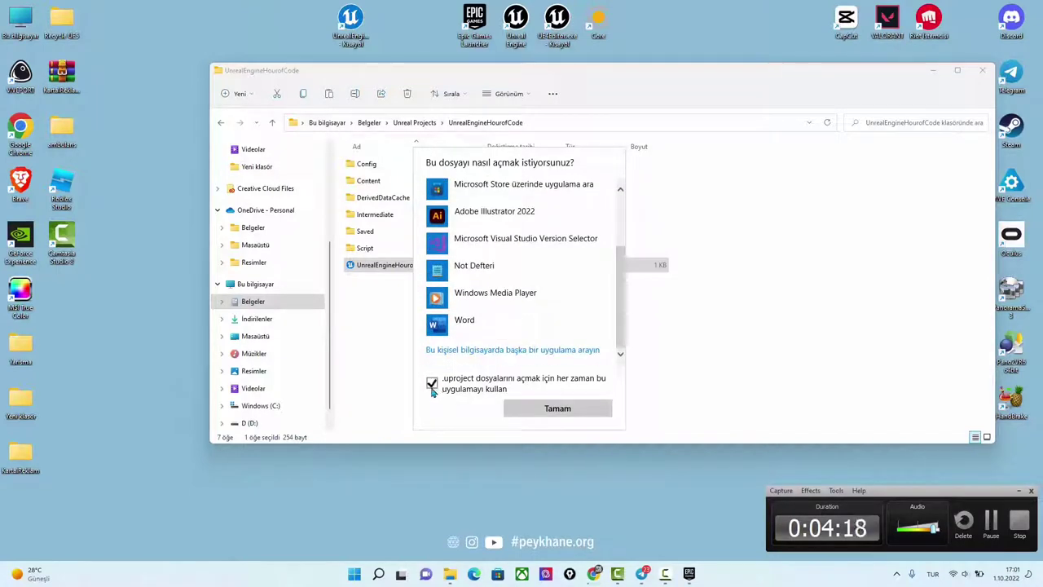
- Browse from the C: drive to Program Files\Epic Games\UE_5.0\Engine\Binaries\Win64
click(463, 351)
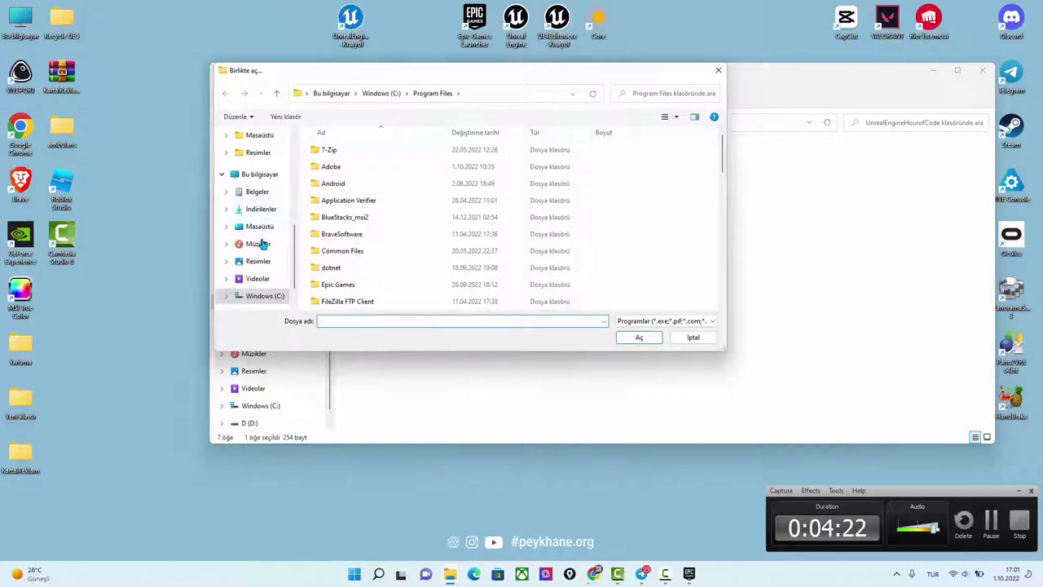
click(257, 296)
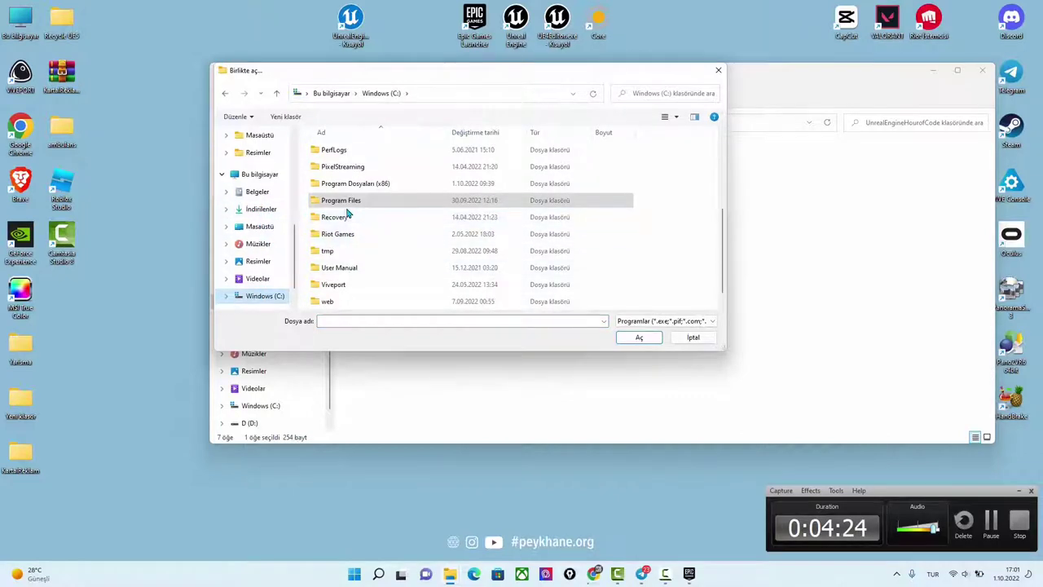
double_click(351, 201)
scroll(392, 258, down, 1)
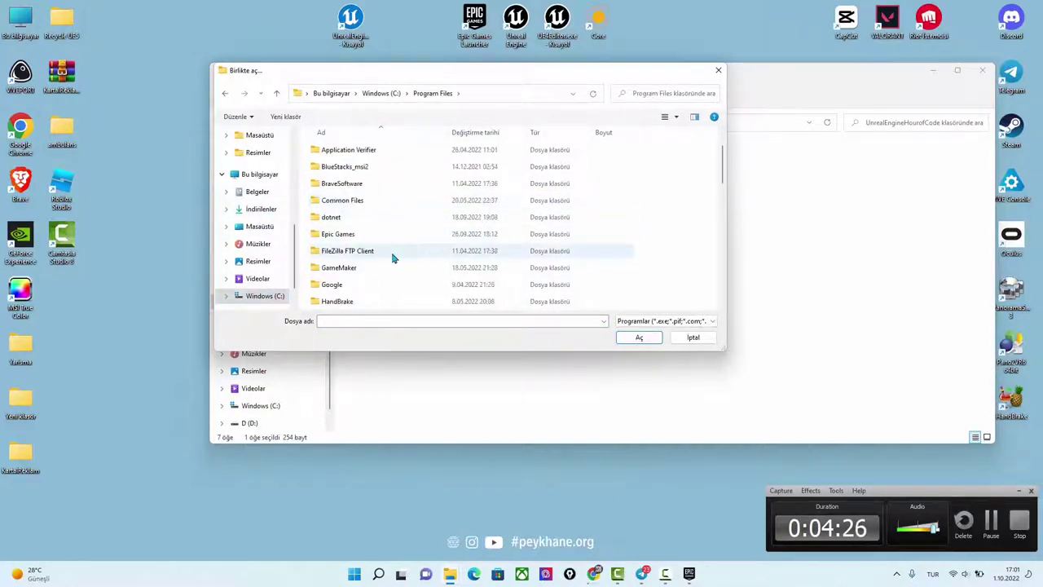
double_click(344, 237)
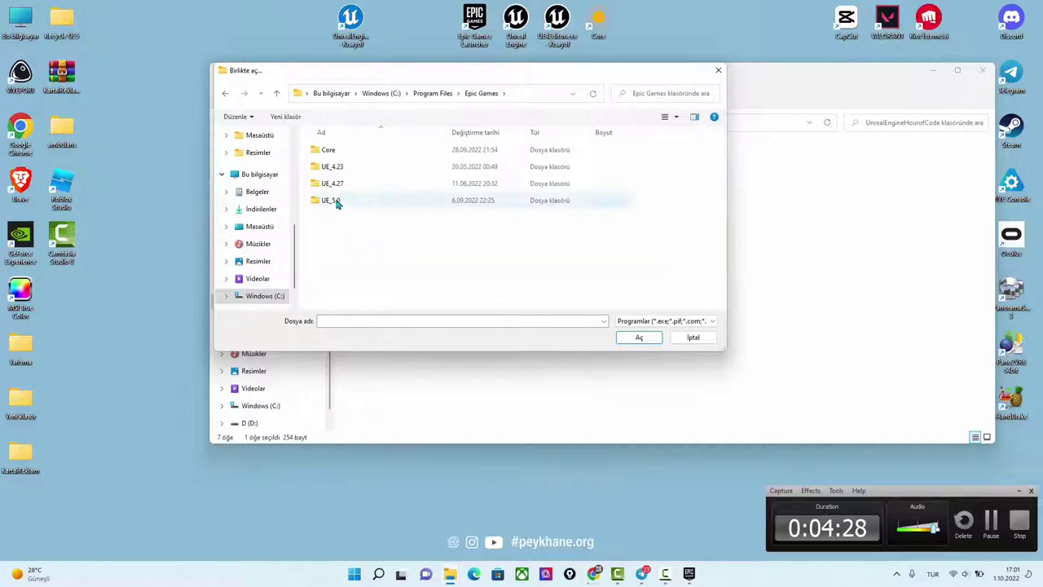
double_click(333, 201)
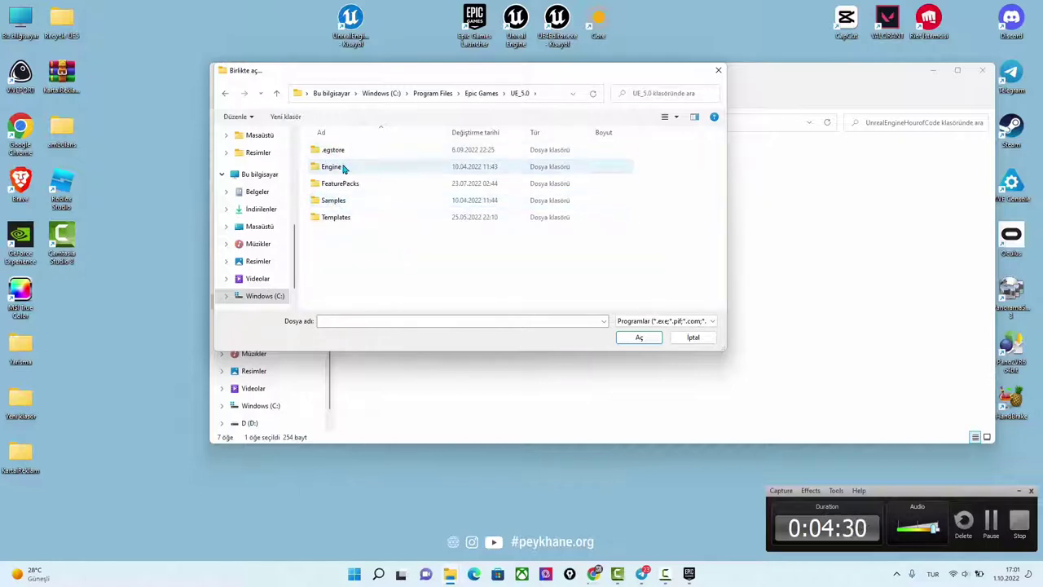
double_click(333, 167)
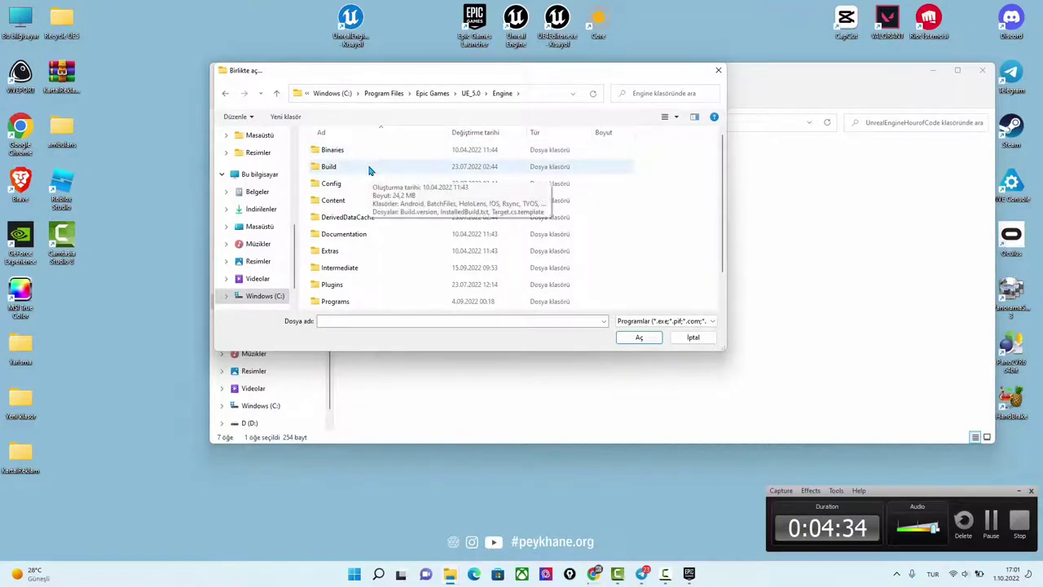
double_click(329, 151)
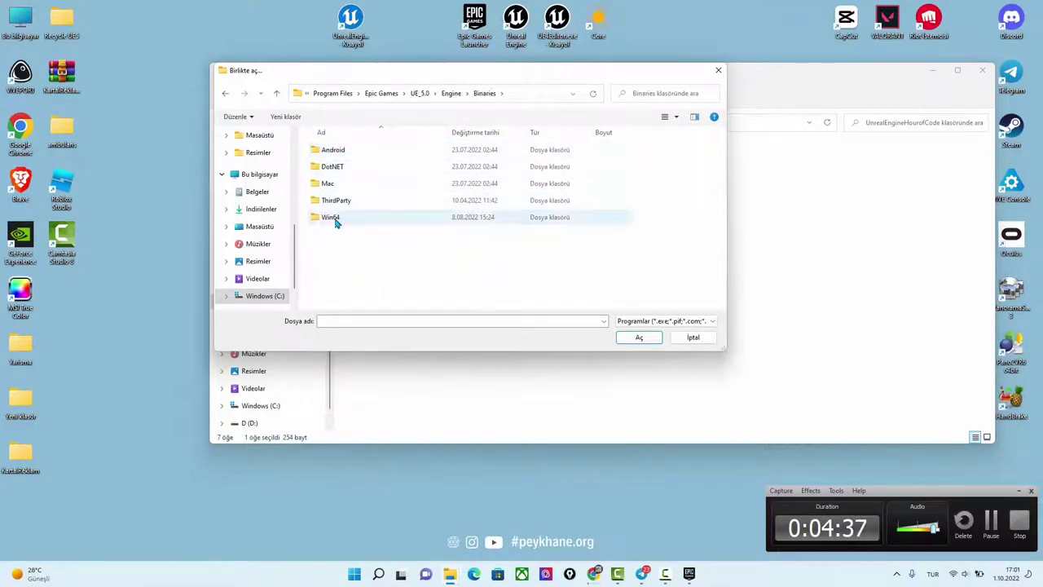
double_click(332, 218)
- Choose UnrealEditor.exe as the app and open the project with it
scroll(393, 208, down, 2)
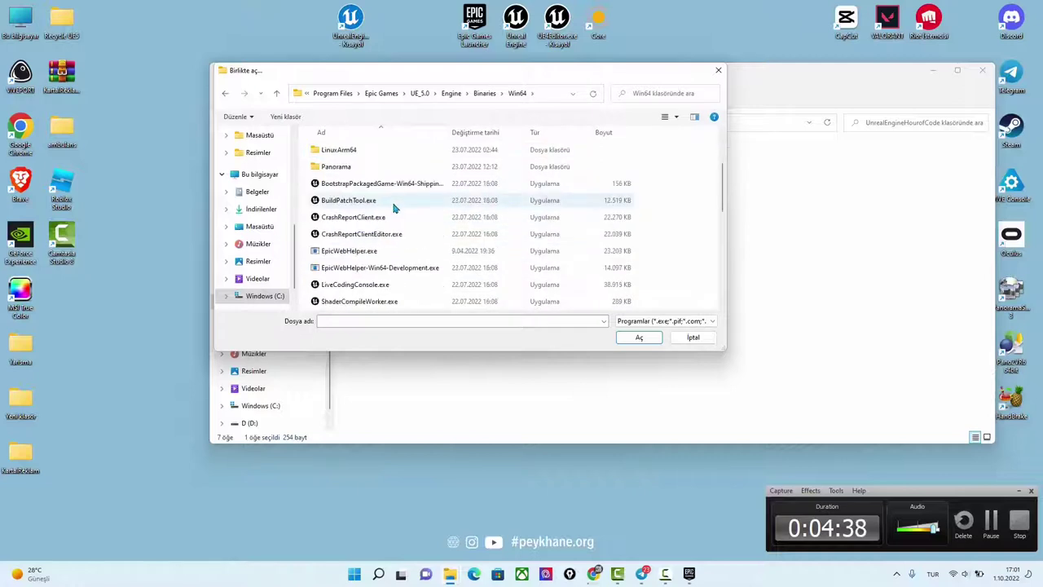
scroll(392, 207, down, 2)
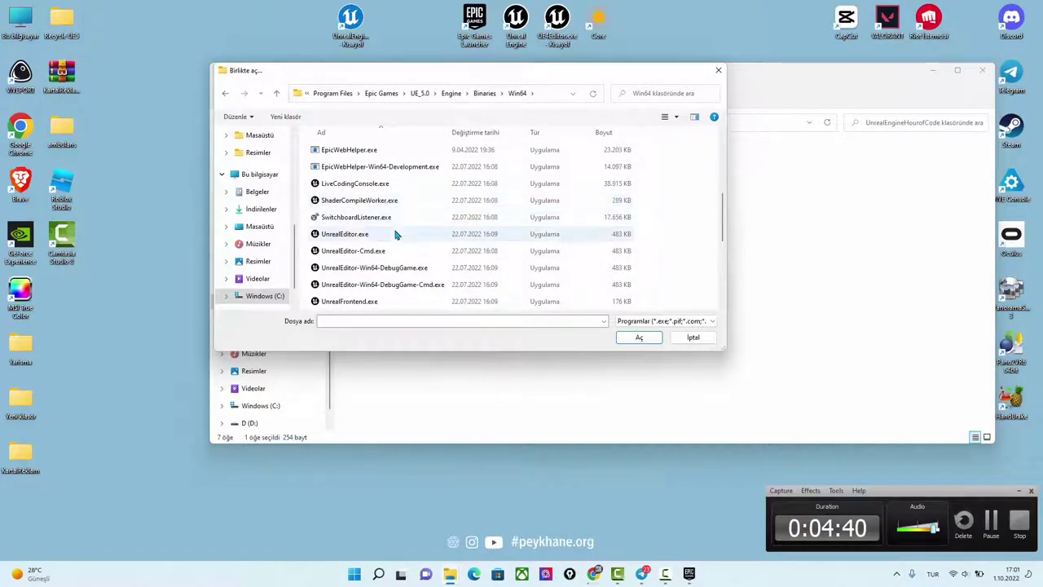
click(359, 235)
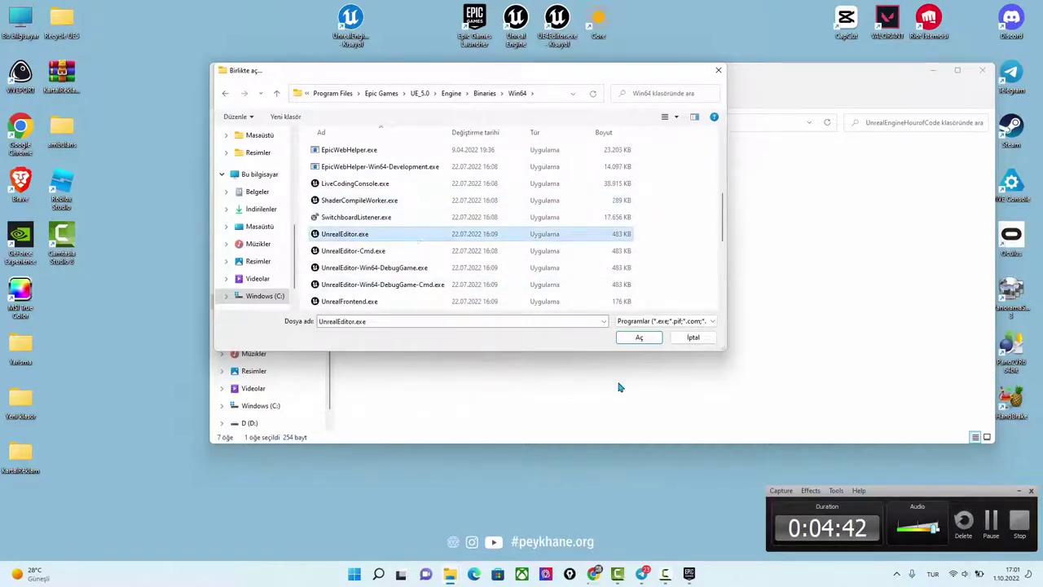
click(641, 339)
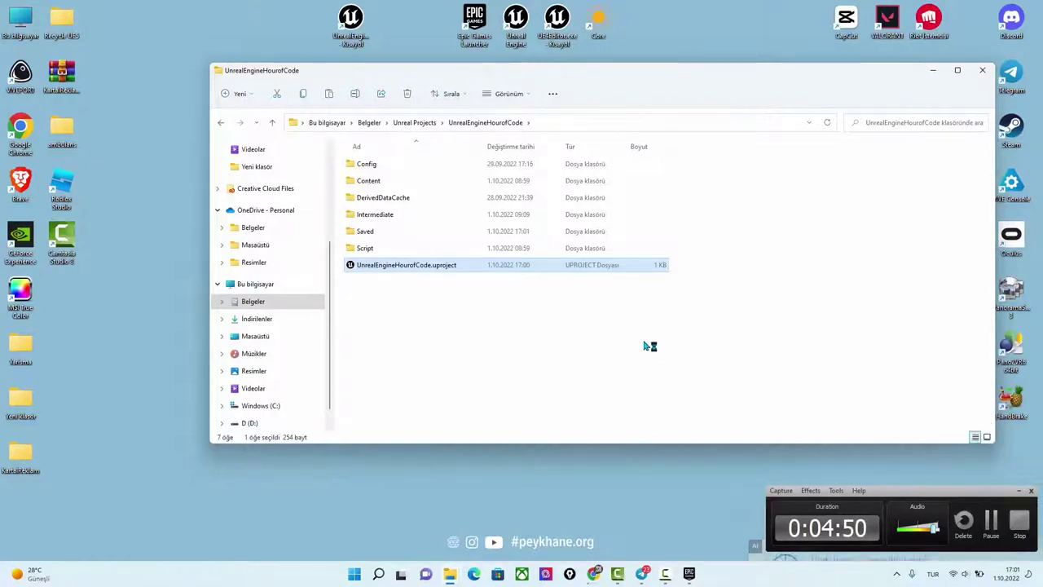
- Minimize the project folder window while Unreal Editor 5.0.3 loads UnrealEngineHourofCode
click(935, 71)
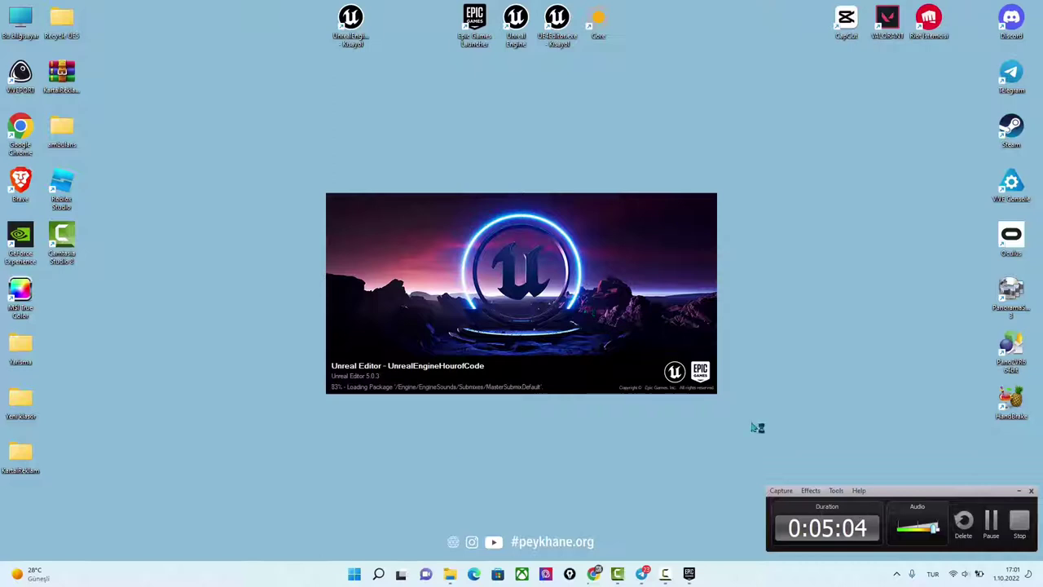
drag(920, 493, 818, 482)
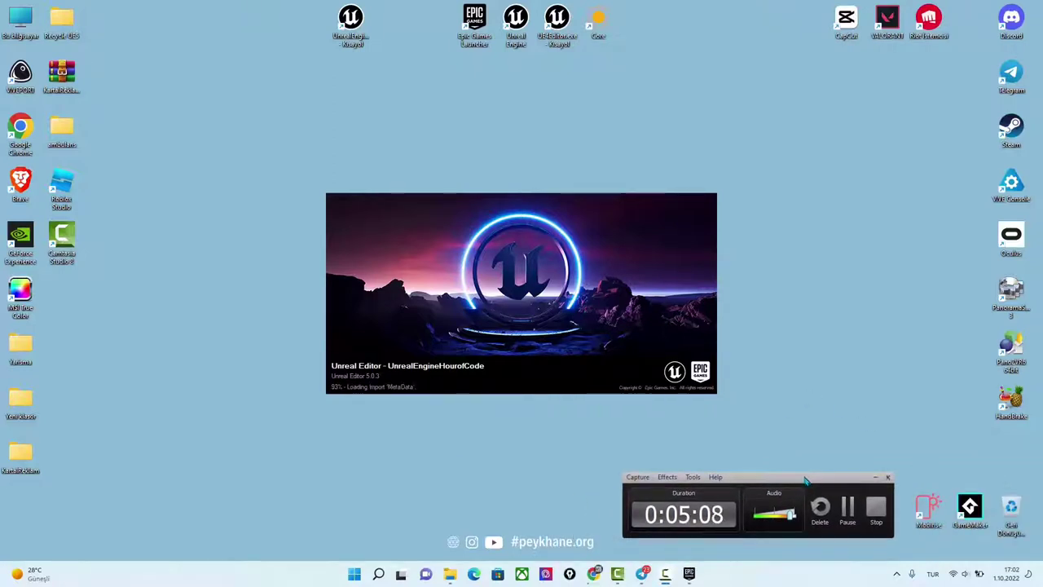
- Search for 'pen', launch Epic Pen, and move its toolbar to the right edge
click(378, 574)
text(p)
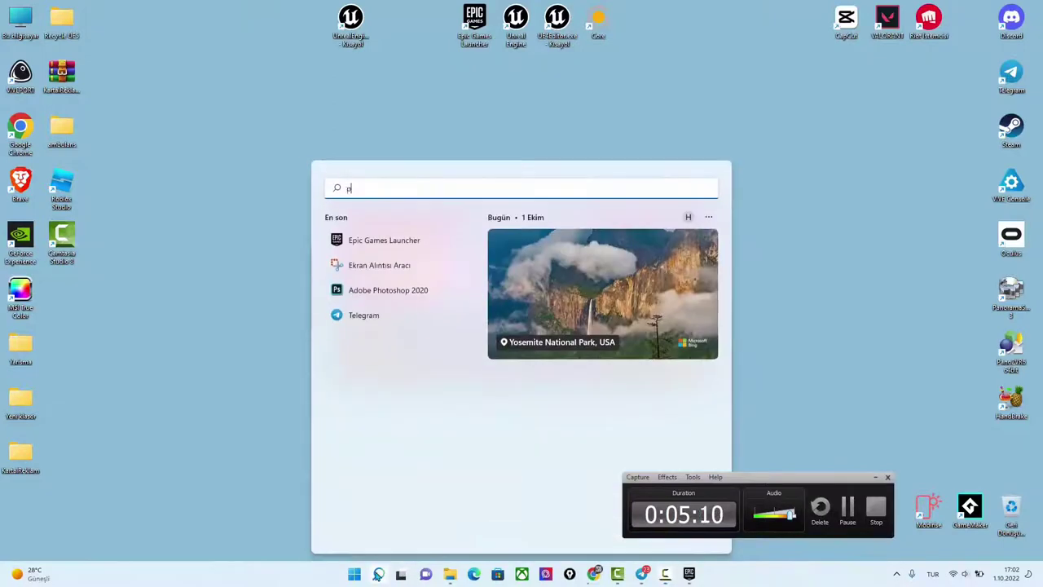
text(en)
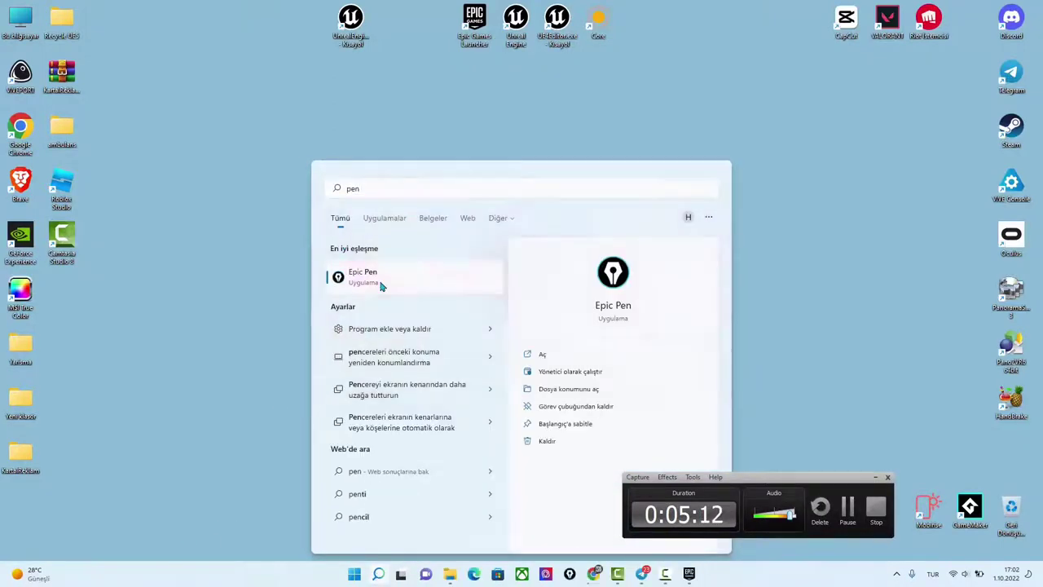
click(380, 282)
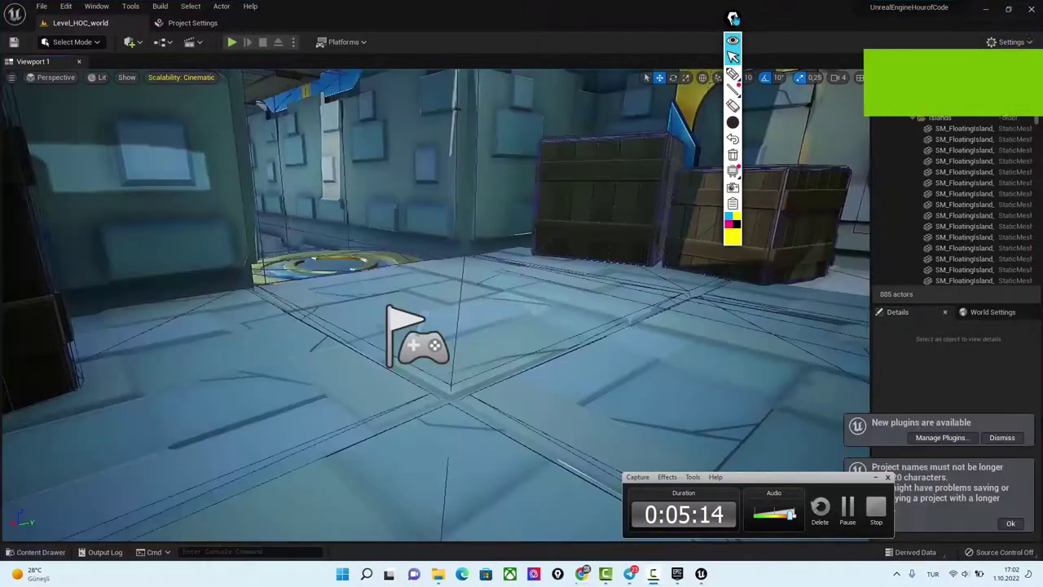
drag(733, 18, 1020, 41)
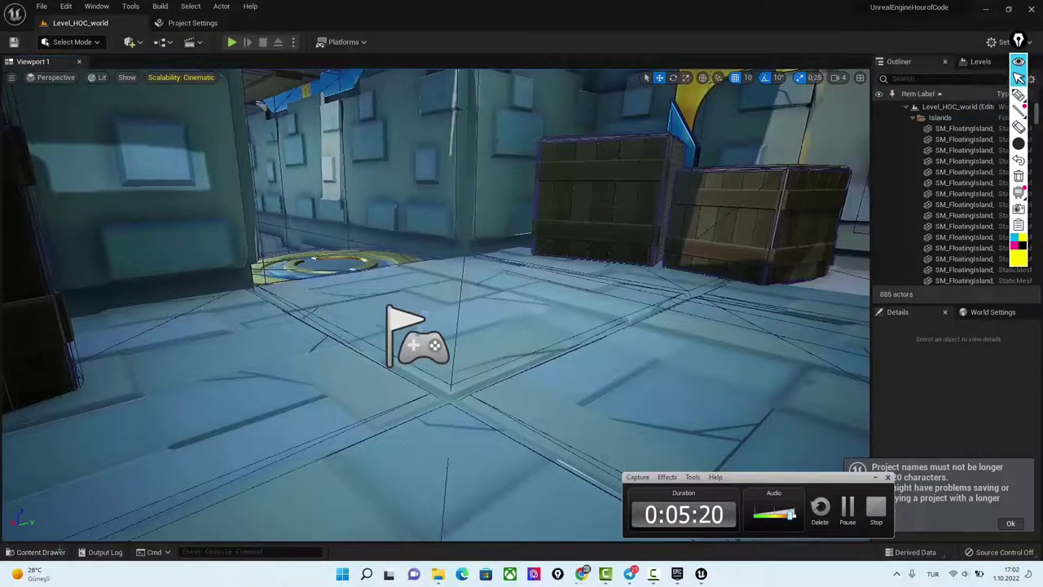
- Give the Hour_of_Code folder a new custom blue folder colour
click(39, 553)
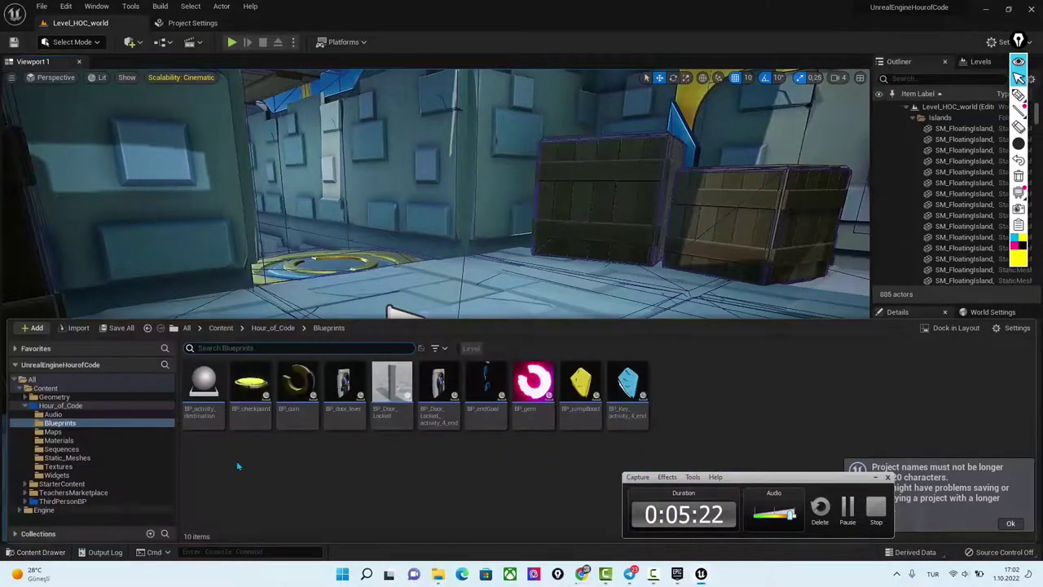
click(221, 328)
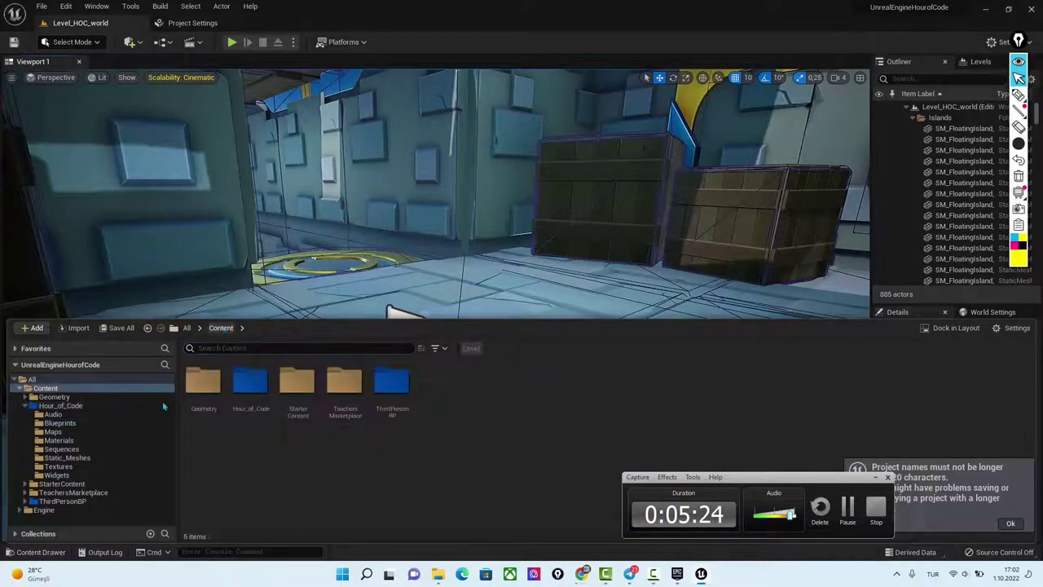
right_click(60, 405)
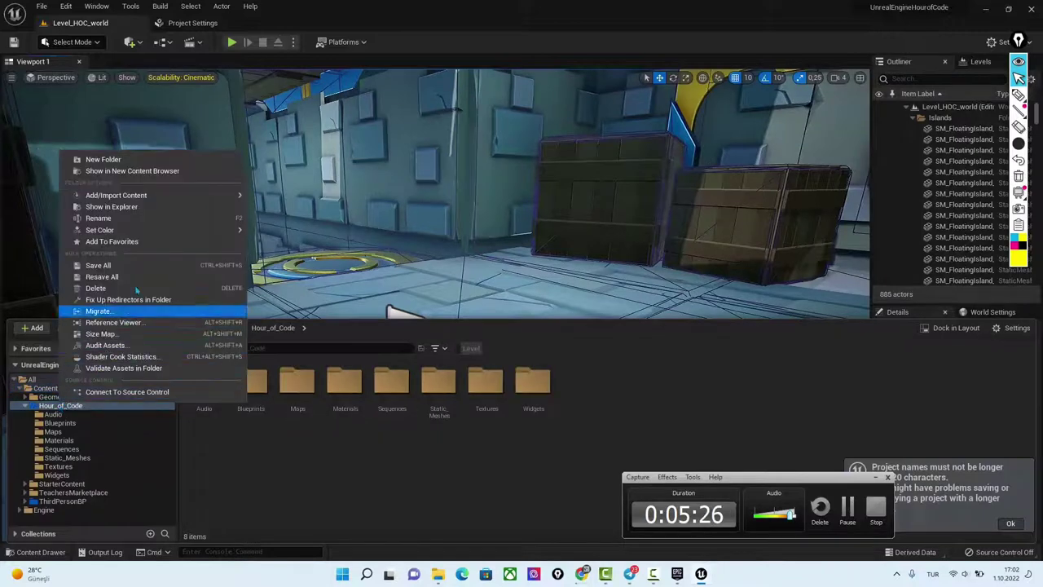
mouse_move(163, 230)
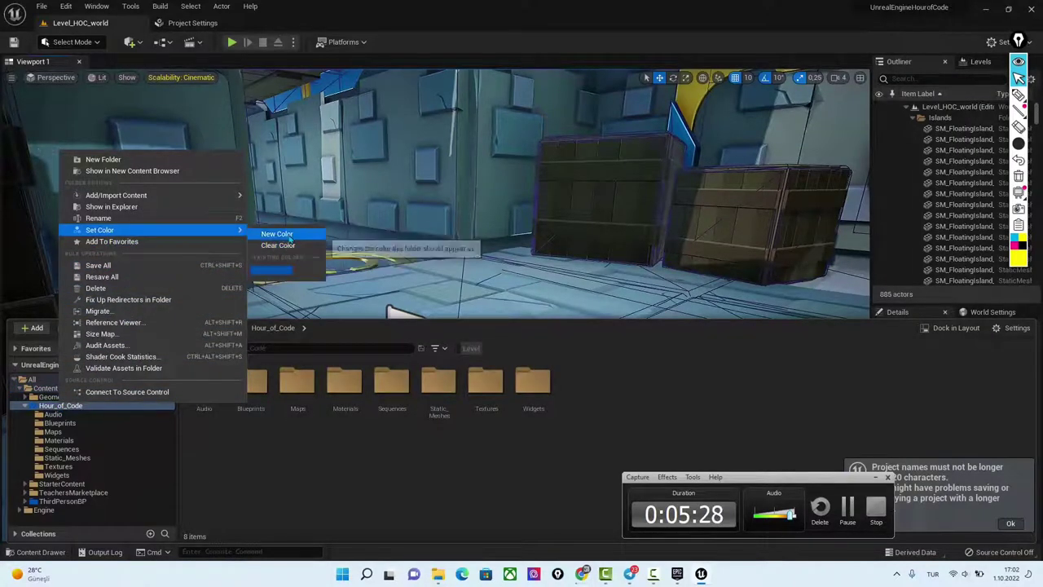
click(278, 234)
click(326, 289)
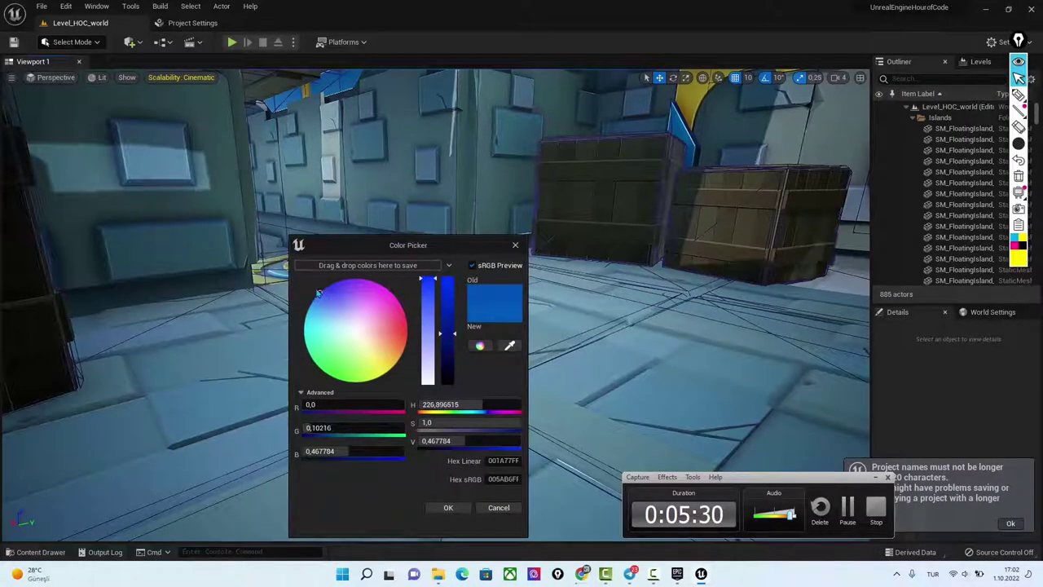
click(448, 507)
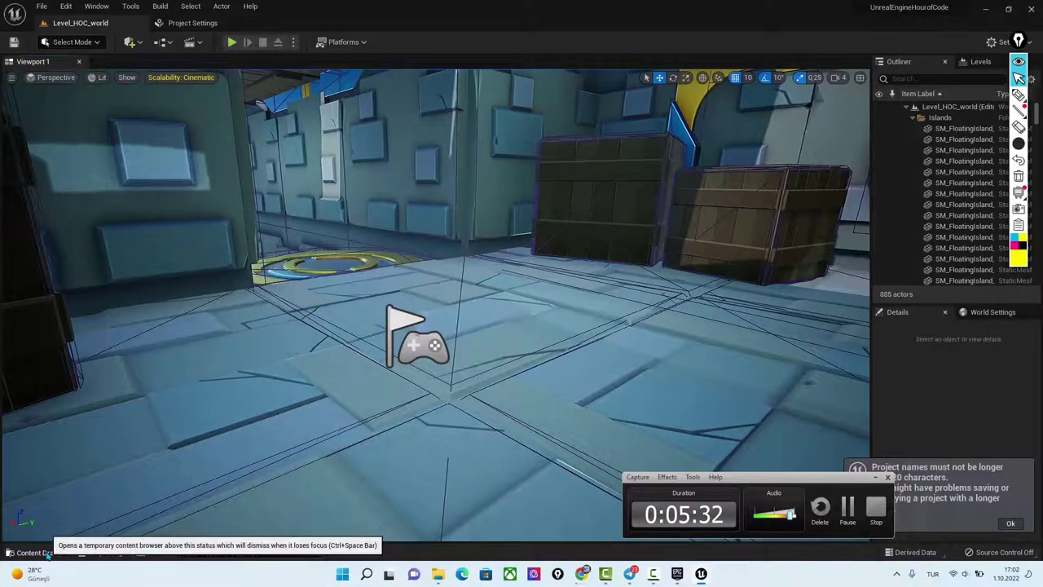
- Apply the same blue swatch to the ThirdPersonBP folder
click(34, 552)
right_click(78, 503)
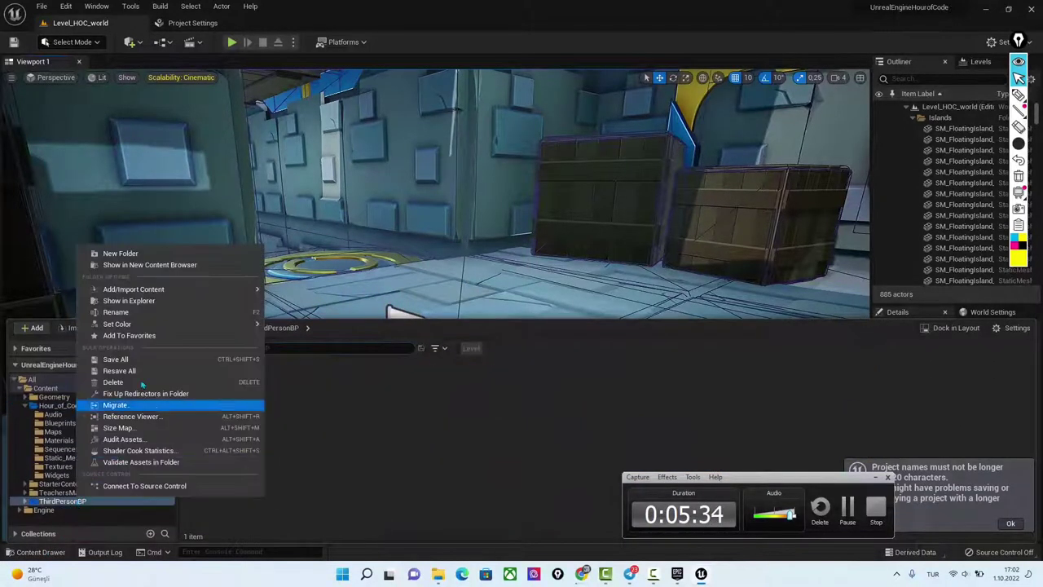
mouse_move(204, 323)
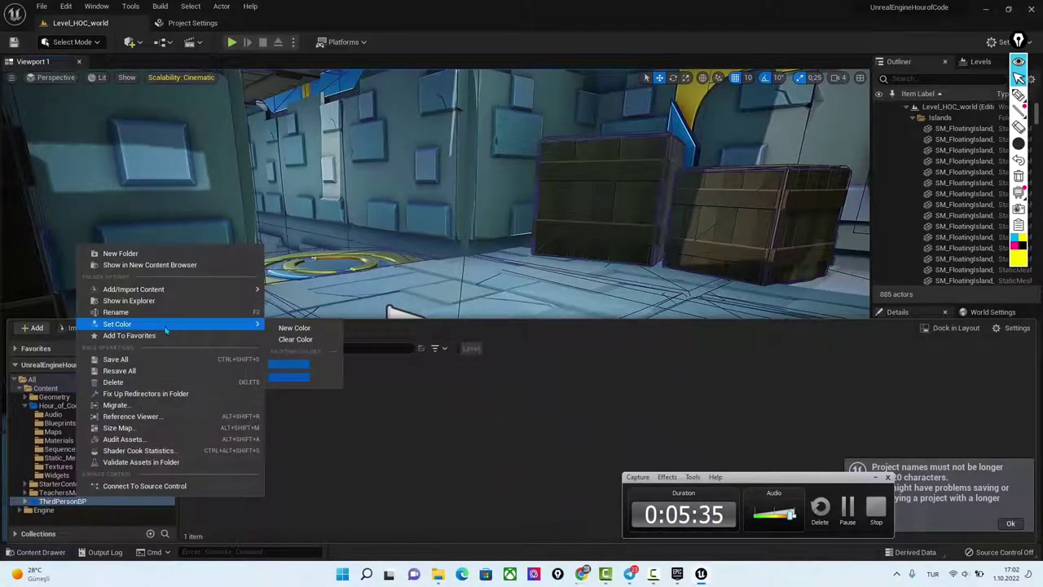
click(290, 365)
click(221, 328)
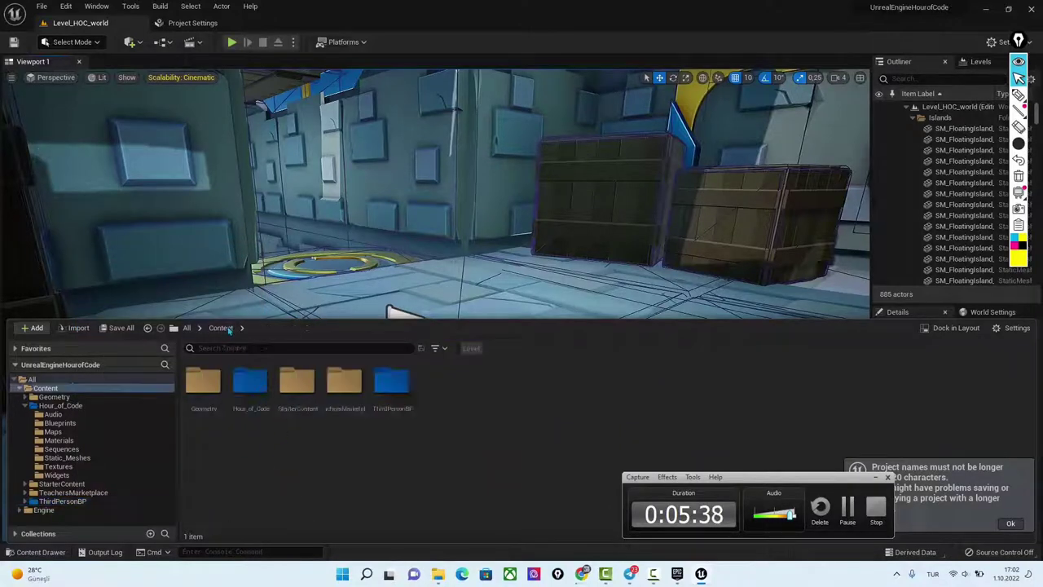
- Duplicate Level_HOC_world in Hour_of_Code/Maps as L_OgrenciAdi and open the new level
double_click(251, 398)
click(298, 386)
double_click(298, 386)
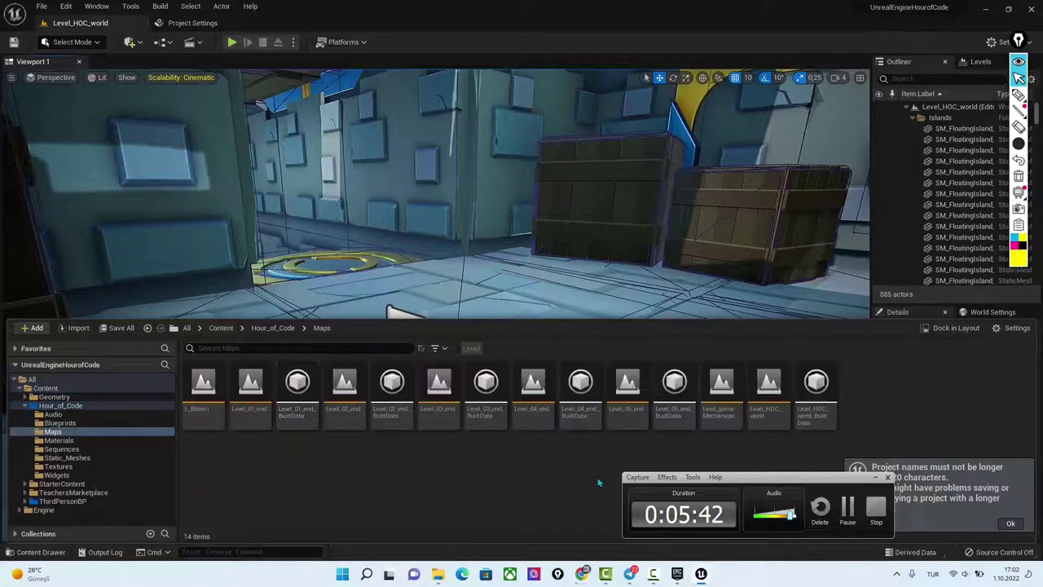
click(773, 399)
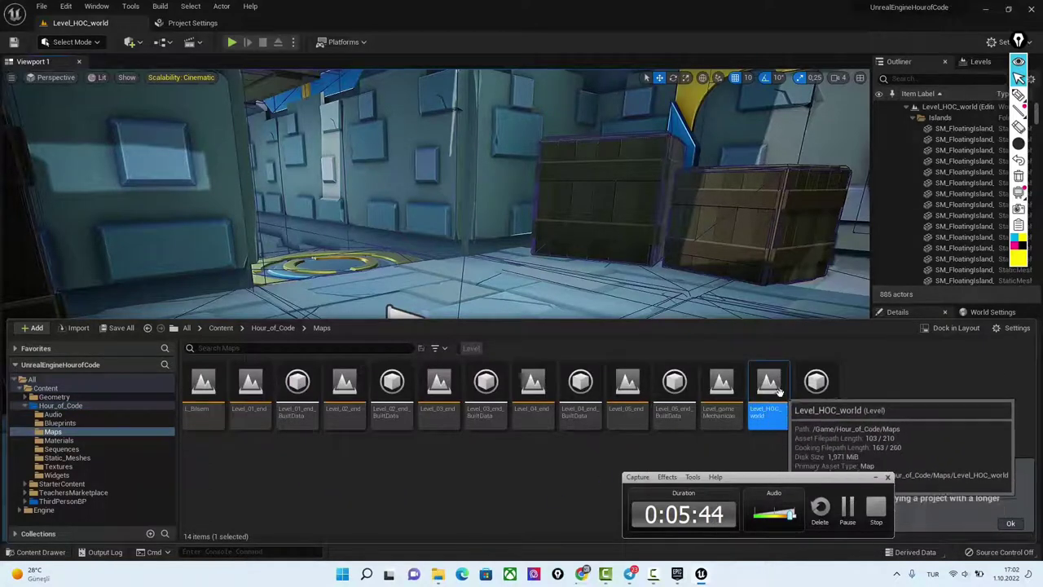
right_click(770, 390)
mouse_move(864, 204)
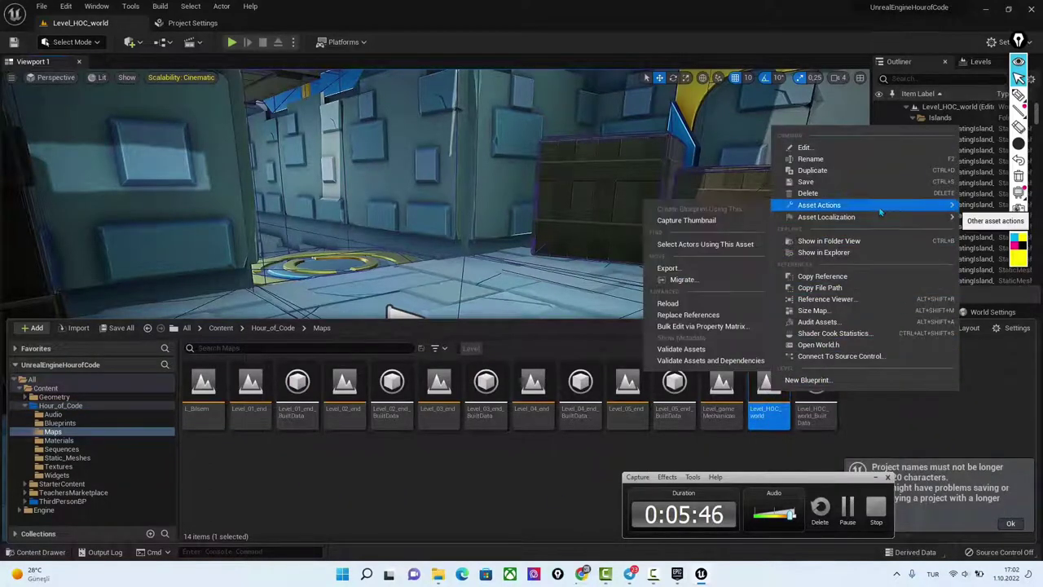
click(860, 171)
text(grenciAdı)
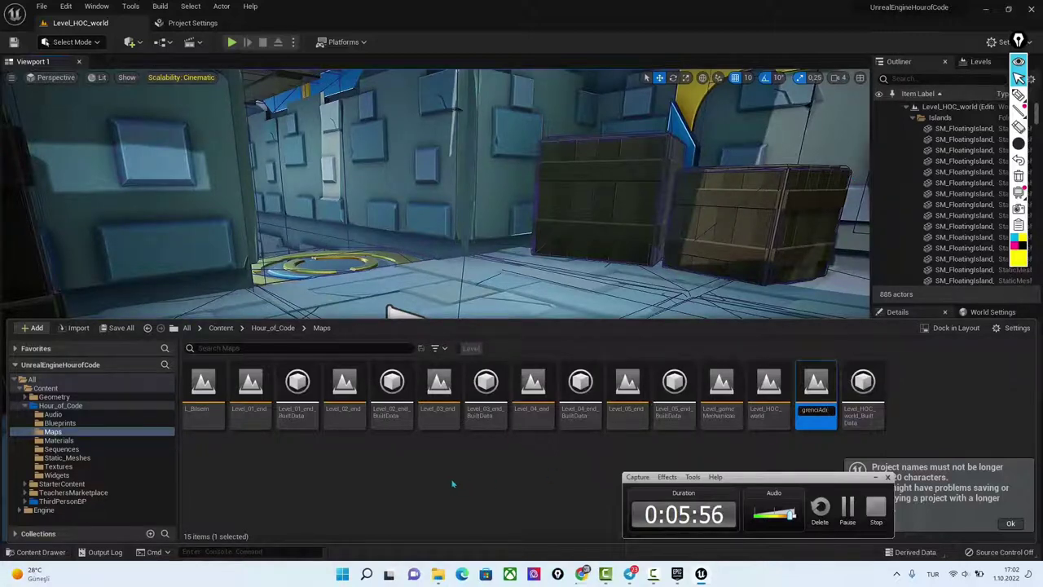
key(Return)
ctrl+scroll(252, 459, up, 3)
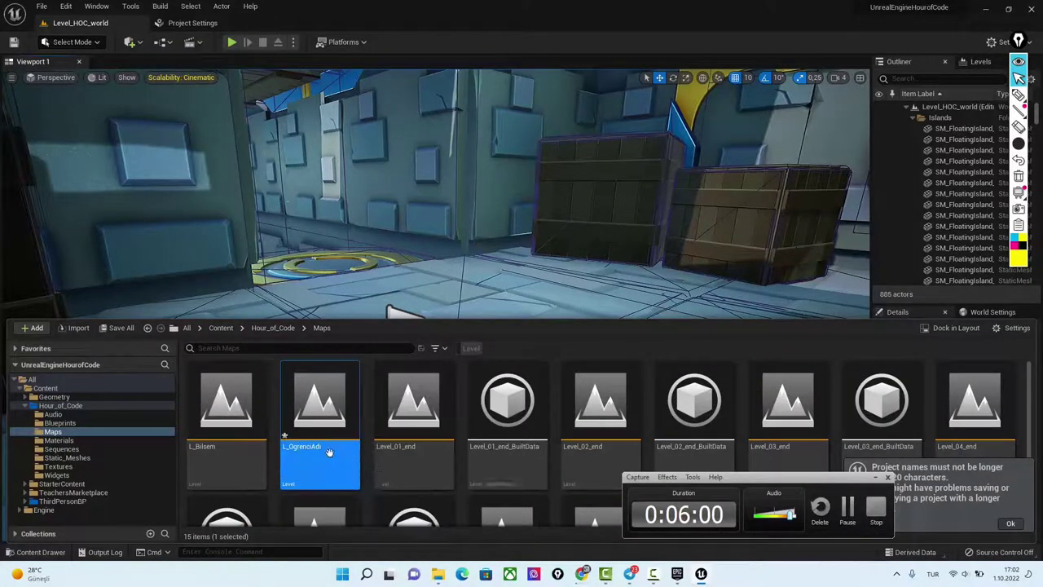
double_click(325, 418)
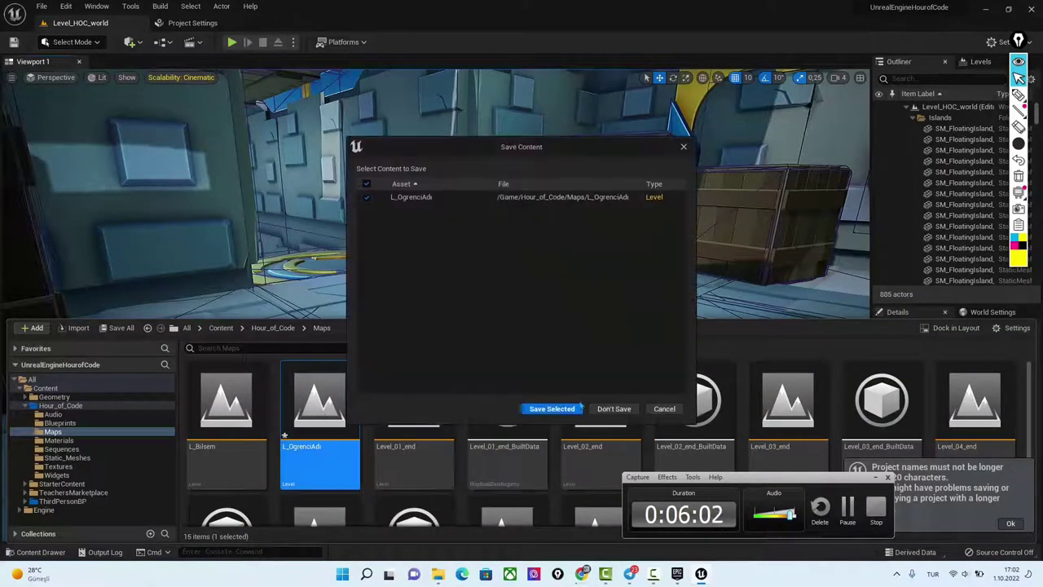
- Skip the Save Content prompt, save the L_OgrenciAdi level, and right-click a crate
click(609, 408)
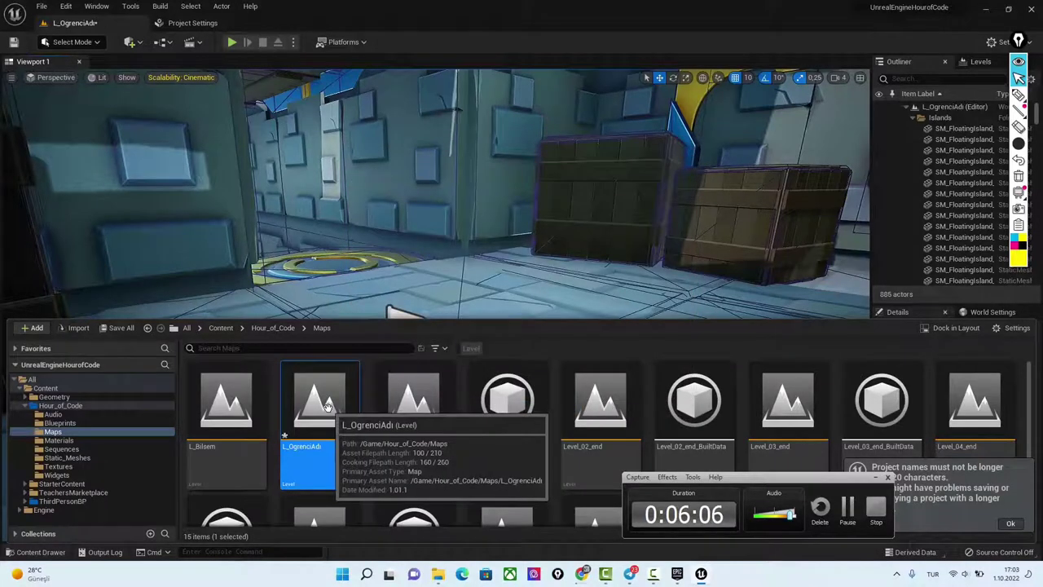
click(13, 43)
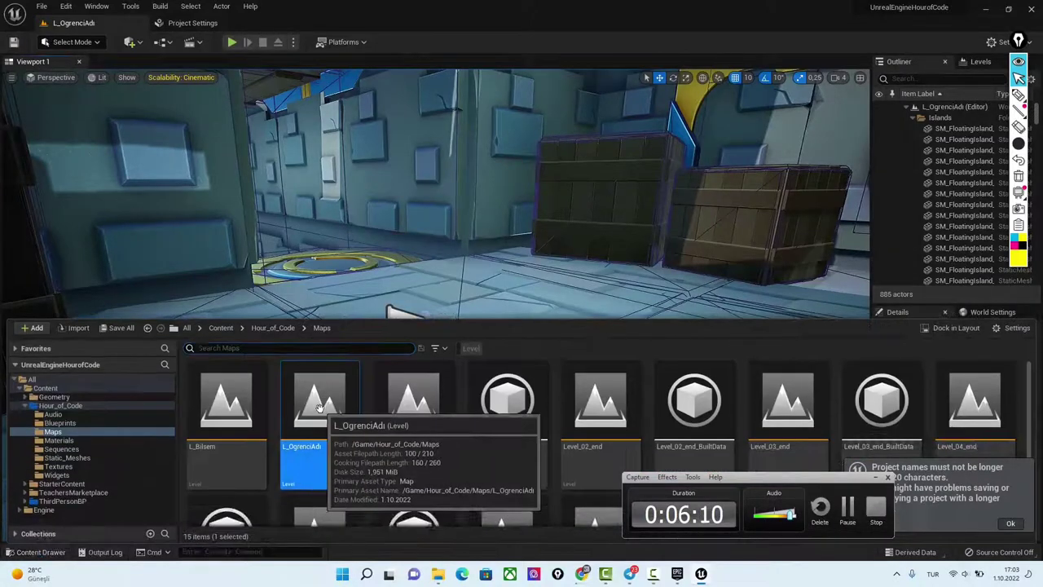
right_click(656, 245)
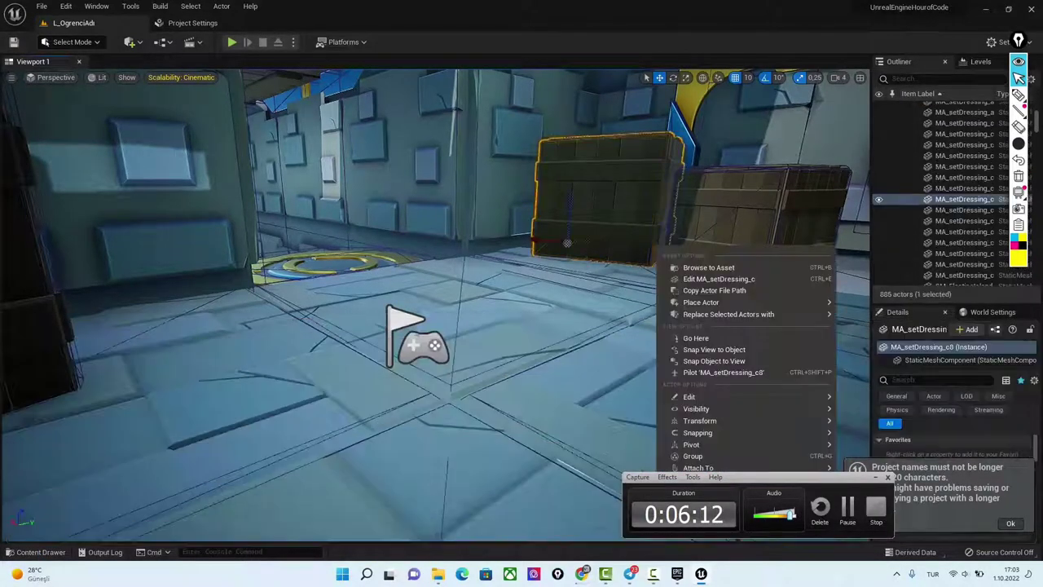